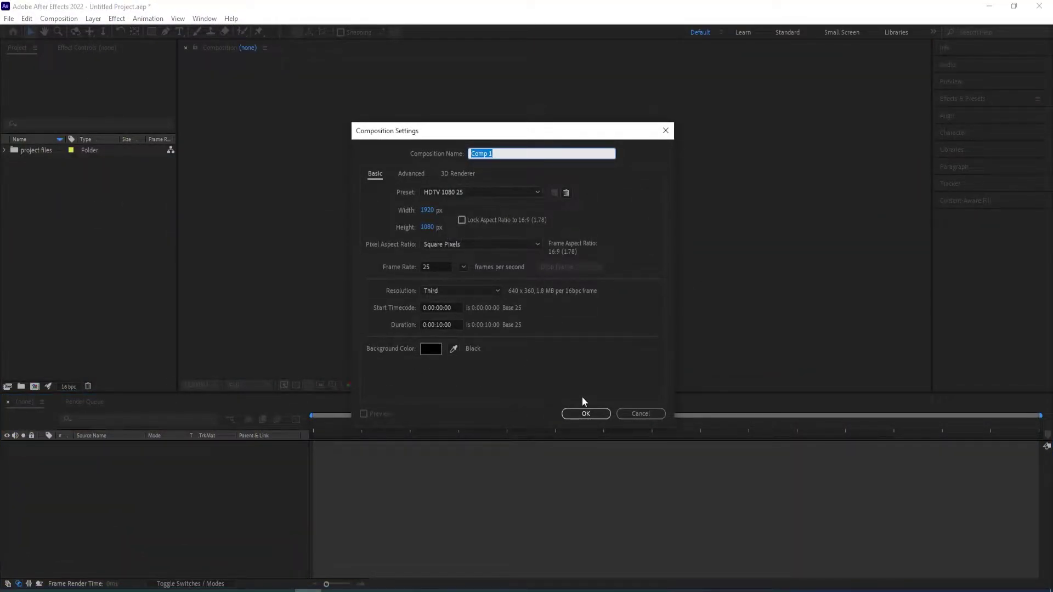
- Confirm Comp 1 with the HDTV 1080 25 preset, a 10-second duration and a black background
{"action": "left_click", "coordinate": [585, 413]}
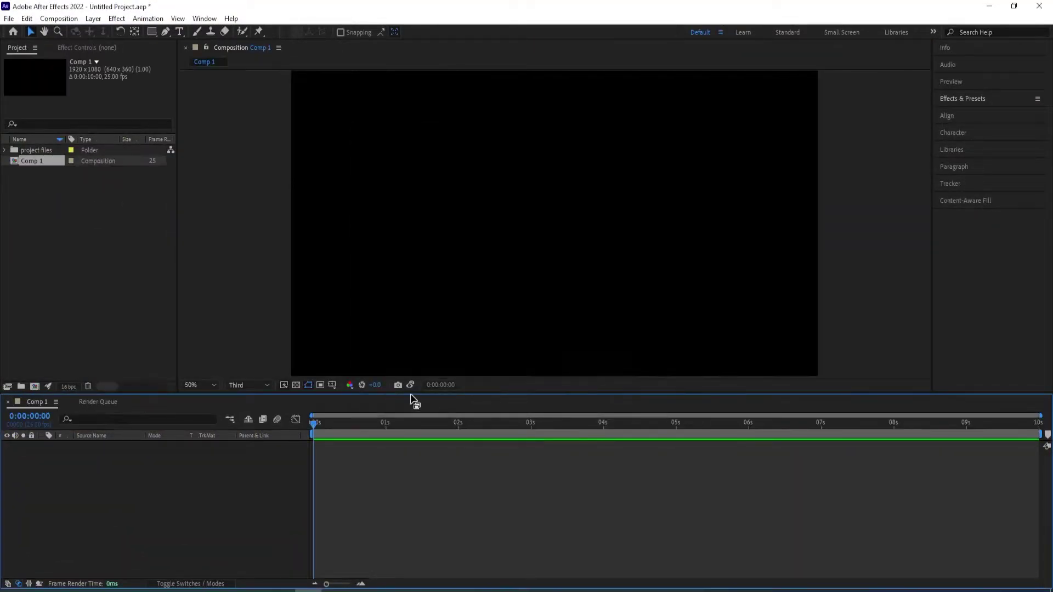
- Drag the looping particles mp4 into the timeline, then place the Chanel logo PNG above it
{"action": "left_click", "coordinate": [5, 150]}
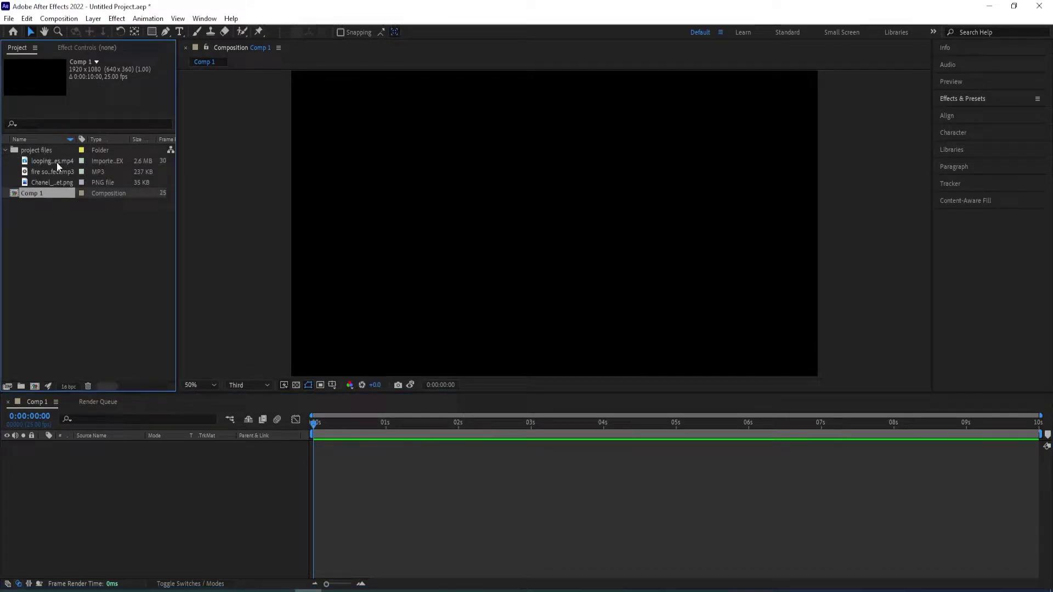
{"action": "left_click", "coordinate": [57, 161]}
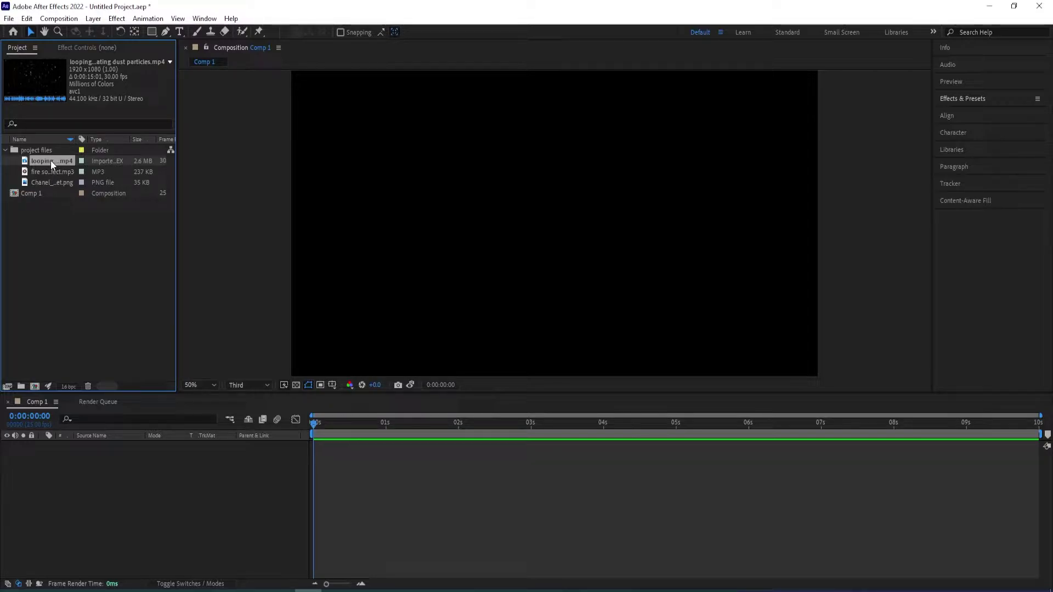
{"action": "left_click_drag", "start_coordinate": [50, 160], "coordinate": [98, 449]}
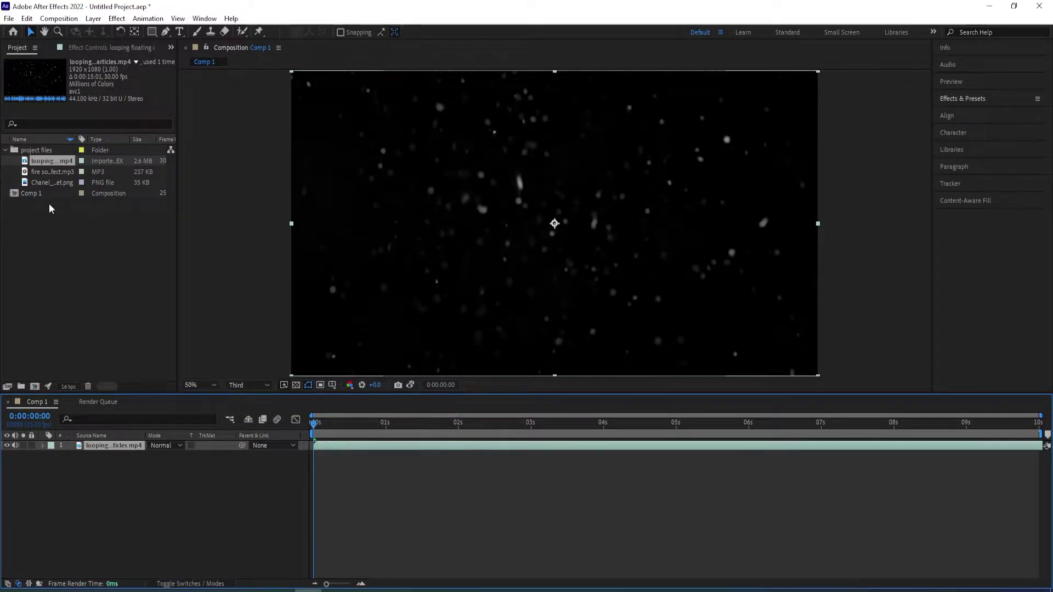
{"action": "left_click_drag", "start_coordinate": [49, 182], "coordinate": [101, 445]}
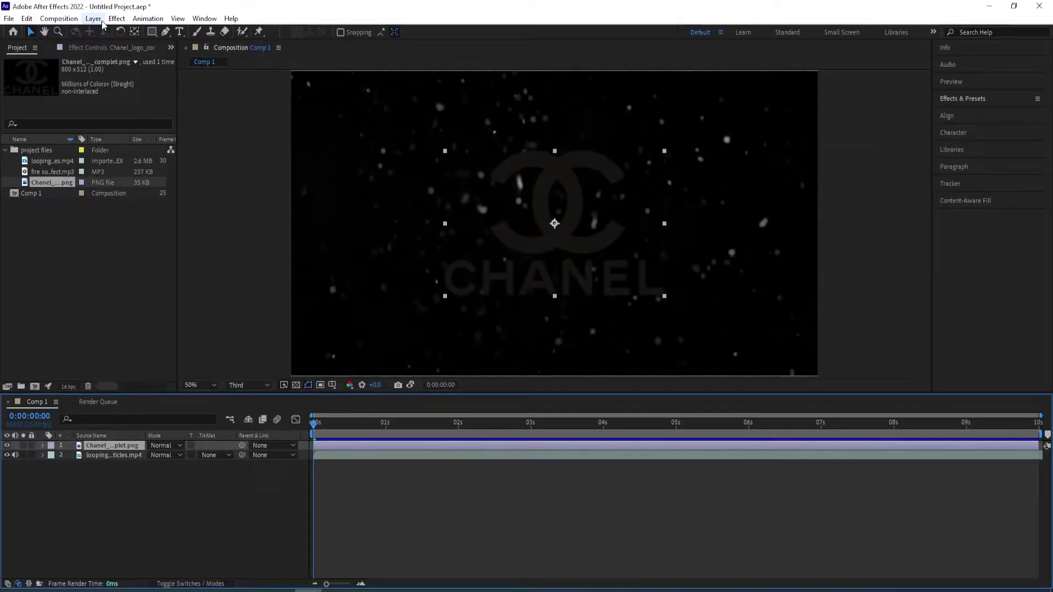
- Auto-trace the logo layer's alpha channel into masks using the default settings
{"action": "left_click", "coordinate": [85, 18]}
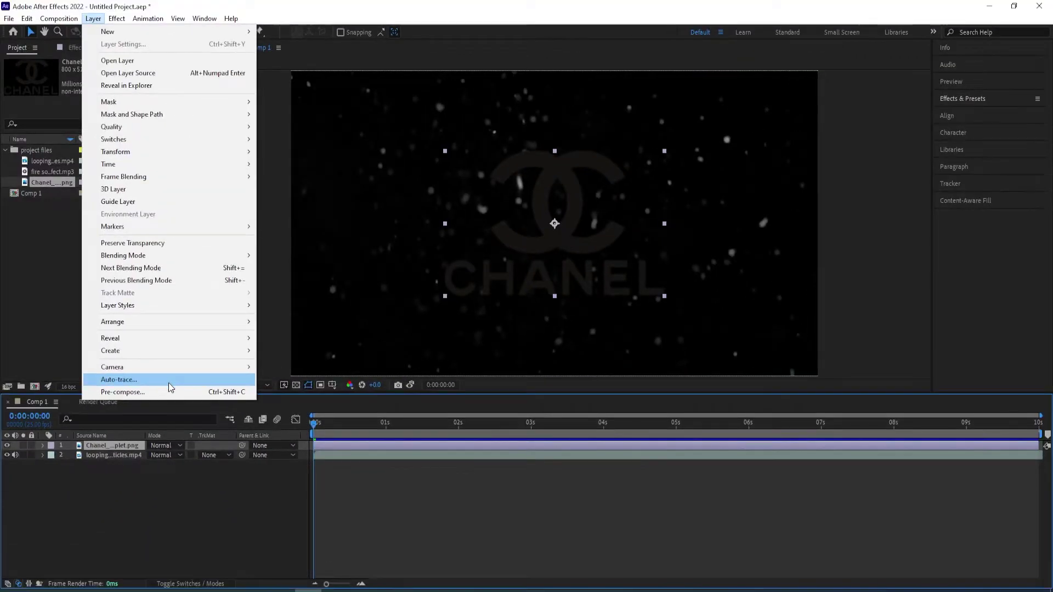
{"action": "left_click", "coordinate": [170, 390]}
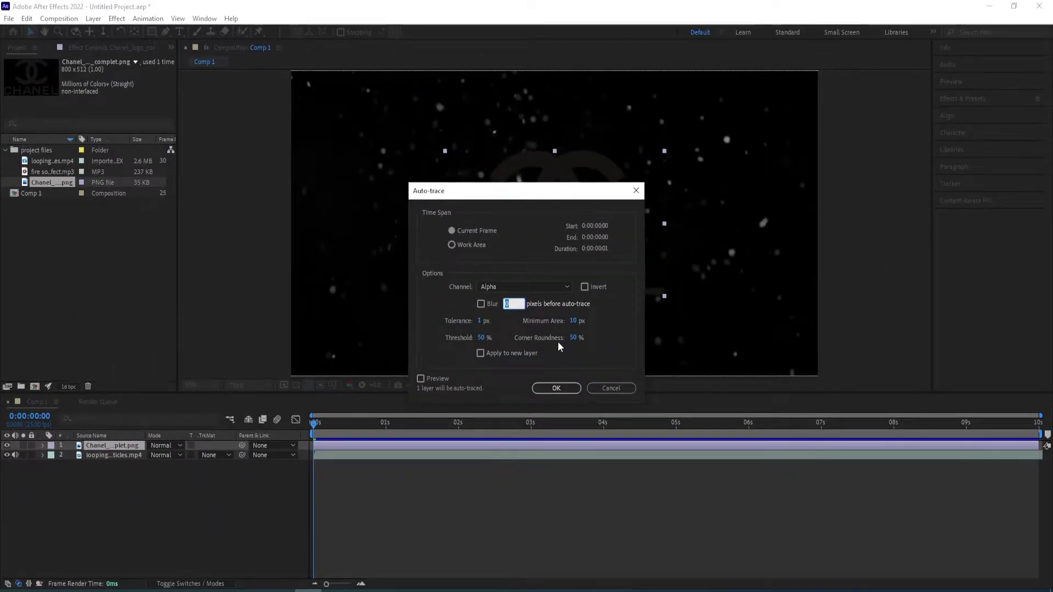
{"action": "key", "text": "Return"}
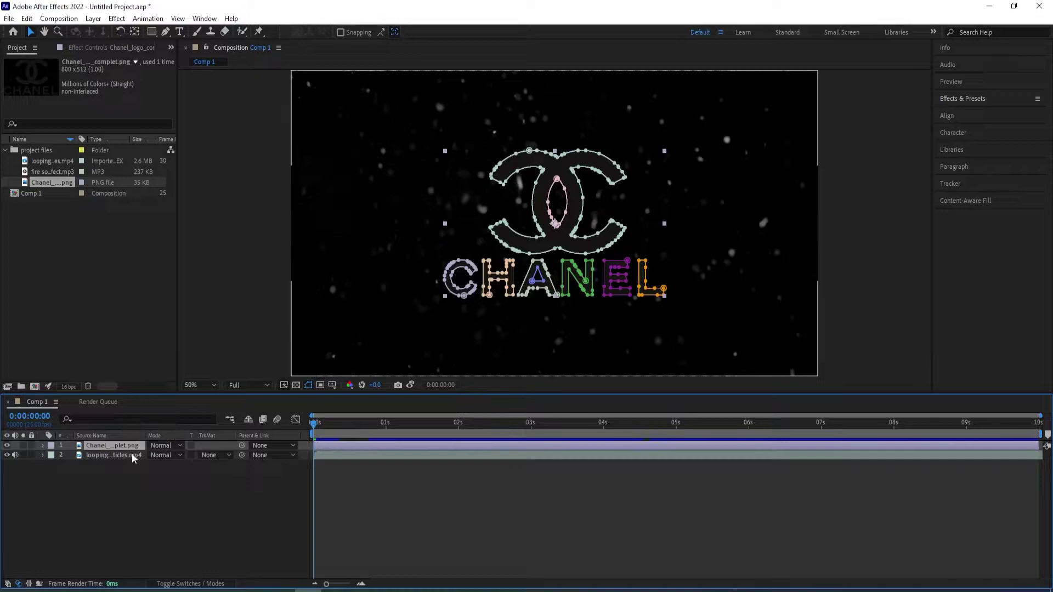
- Review the nine traced logo masks, then collapse the mask list and deselect the layer
{"action": "key", "text": "m"}
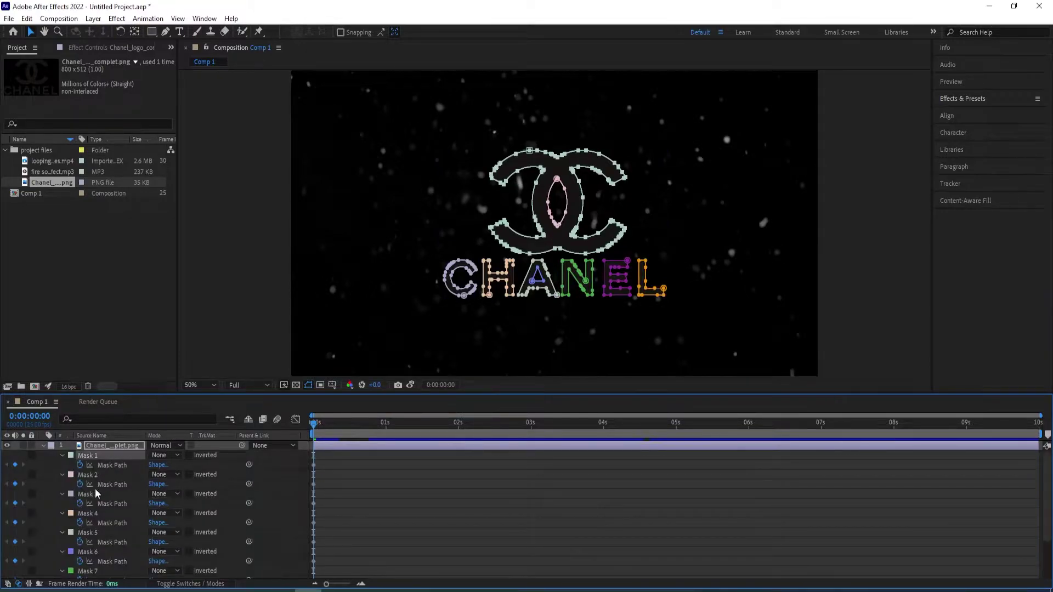
{"action": "scroll", "coordinate": [110, 499], "scroll_direction": "down", "scroll_amount": 2}
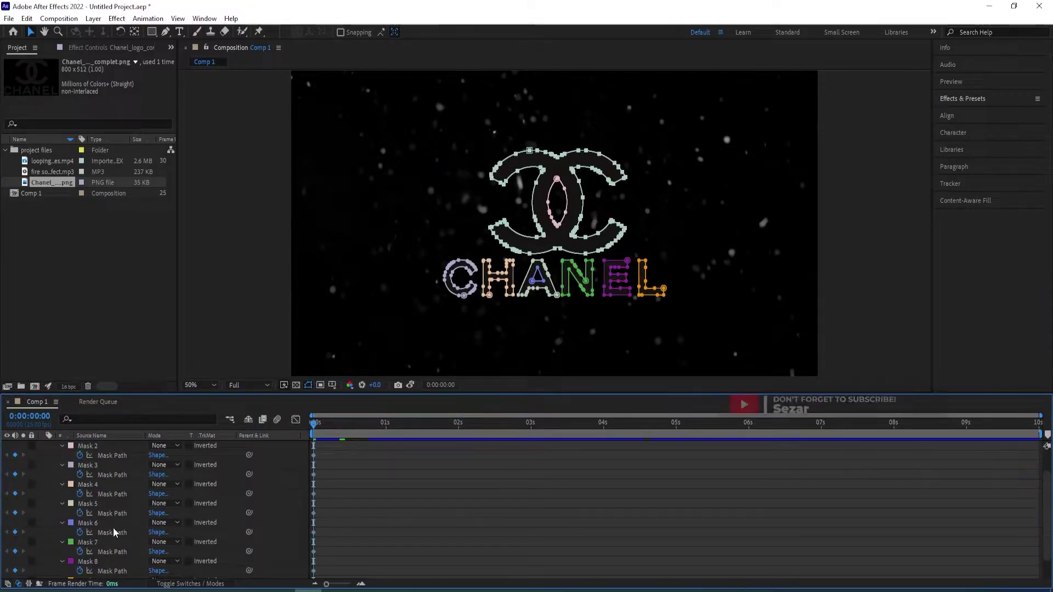
{"action": "scroll", "coordinate": [108, 518], "scroll_direction": "up", "scroll_amount": 2}
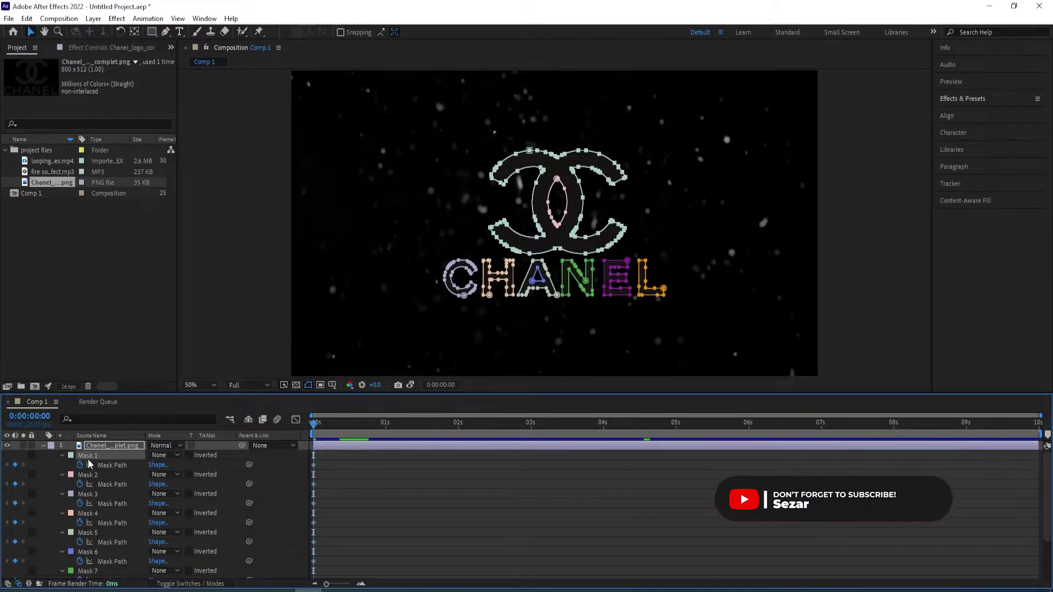
{"action": "scroll", "coordinate": [94, 550], "scroll_direction": "down", "scroll_amount": 4}
{"action": "left_click", "coordinate": [91, 554], "text": "shift"}
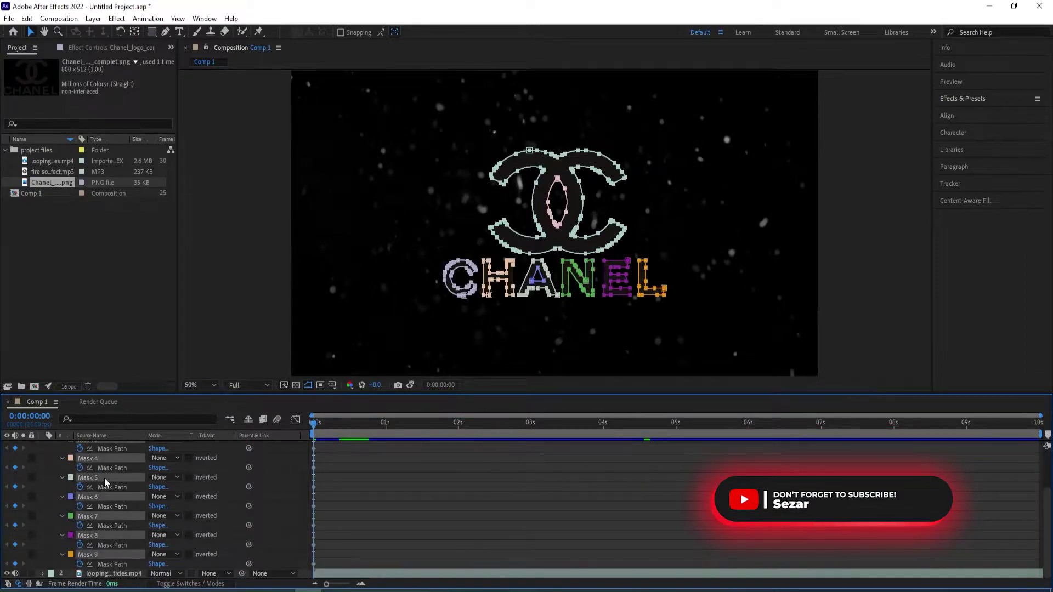
{"action": "scroll", "coordinate": [103, 487], "scroll_direction": "up", "scroll_amount": 4}
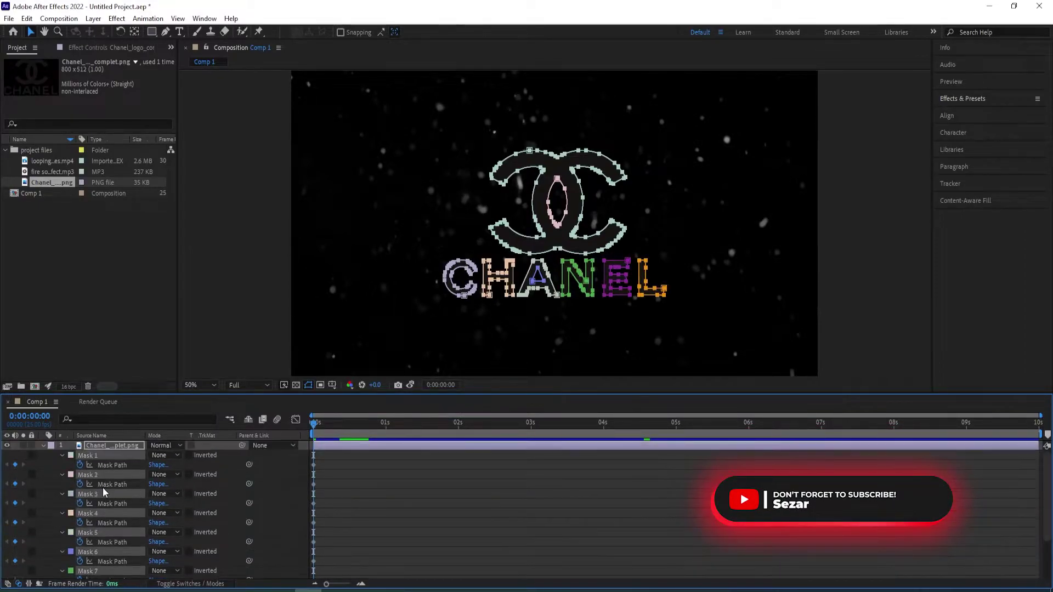
{"action": "left_click", "coordinate": [43, 445]}
{"action": "left_click", "coordinate": [114, 517]}
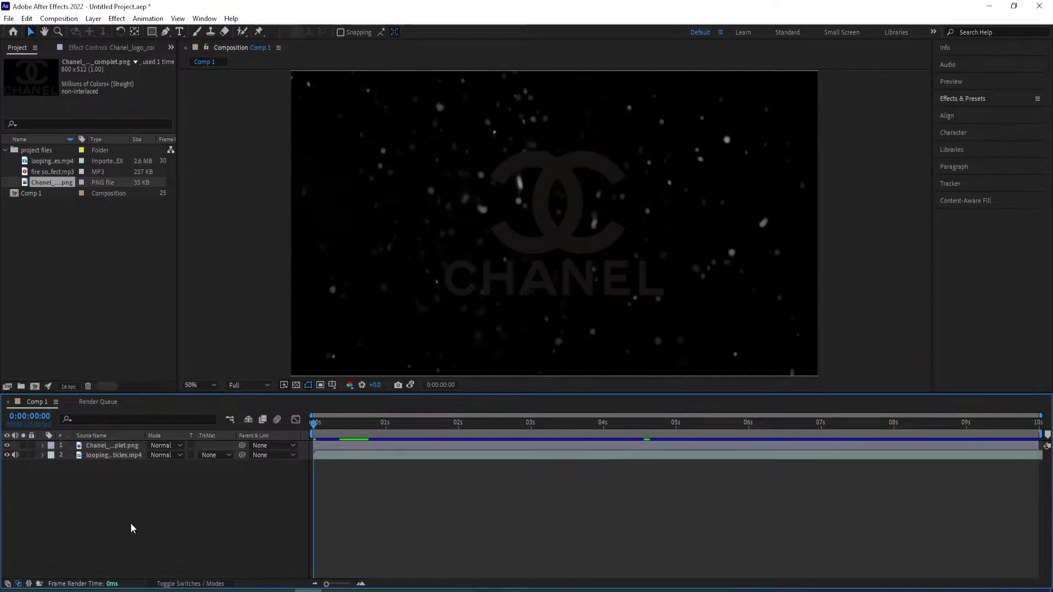
- Add a new black solid named 'fire logo' and select it
{"action": "right_click", "coordinate": [132, 528]}
{"action": "mouse_move", "coordinate": [159, 388]}
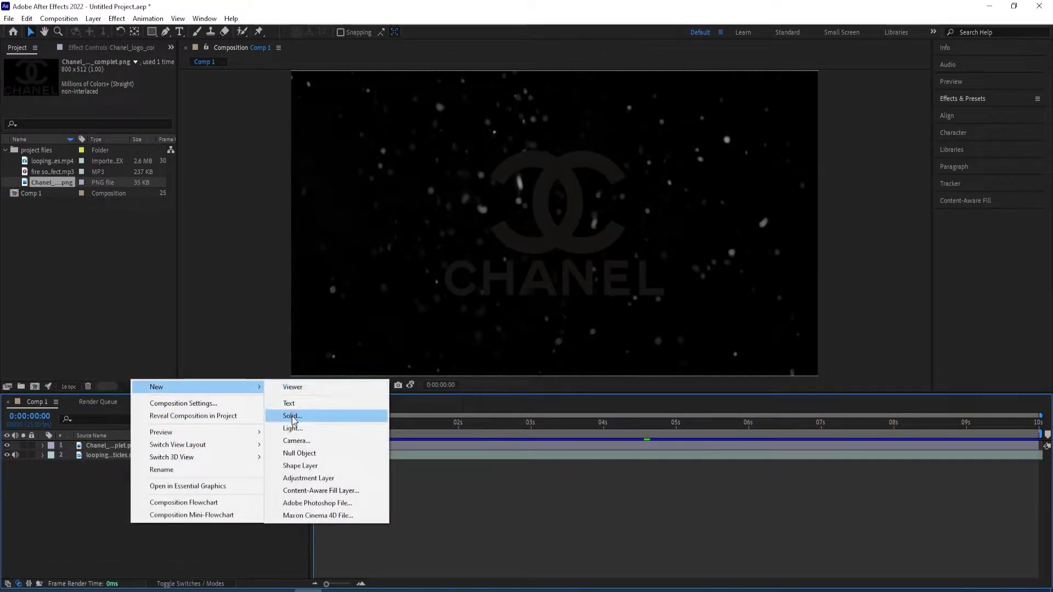
{"action": "left_click", "coordinate": [292, 416]}
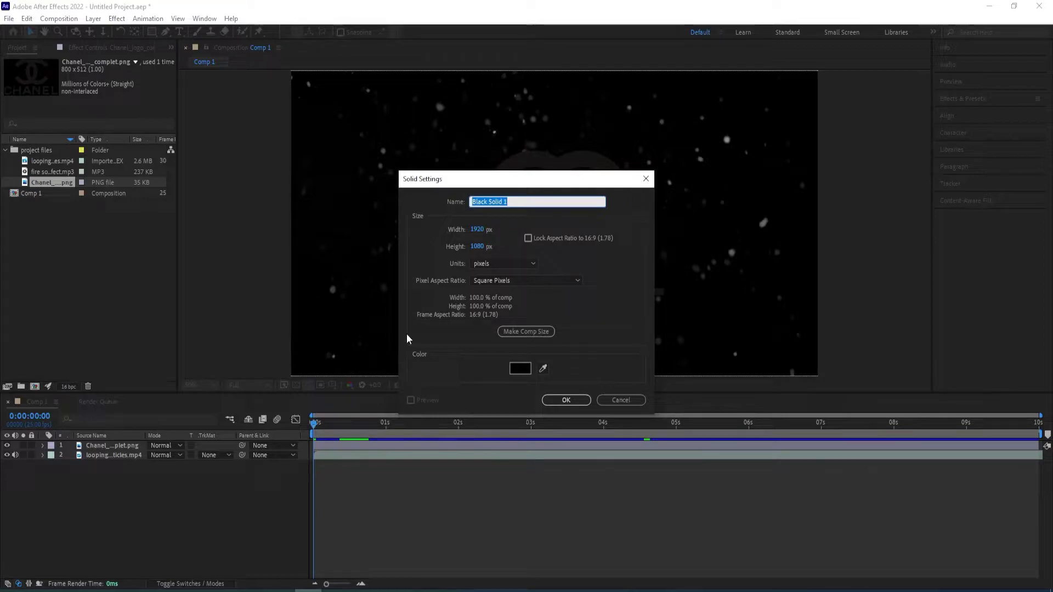
{"action": "type", "text": "fire logo"}
{"action": "key", "text": "Return"}
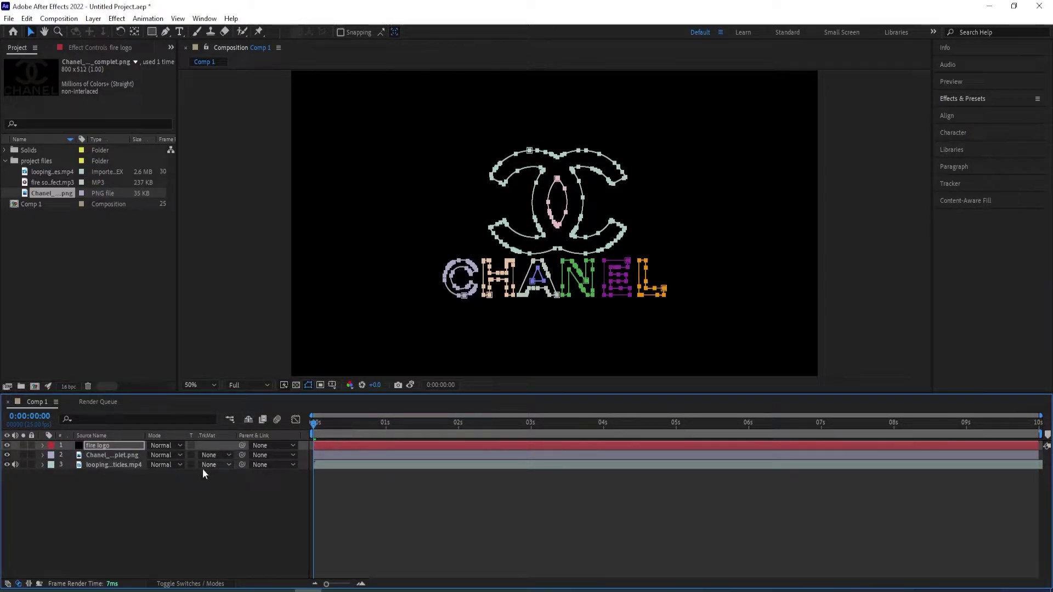
{"action": "left_click", "coordinate": [107, 447]}
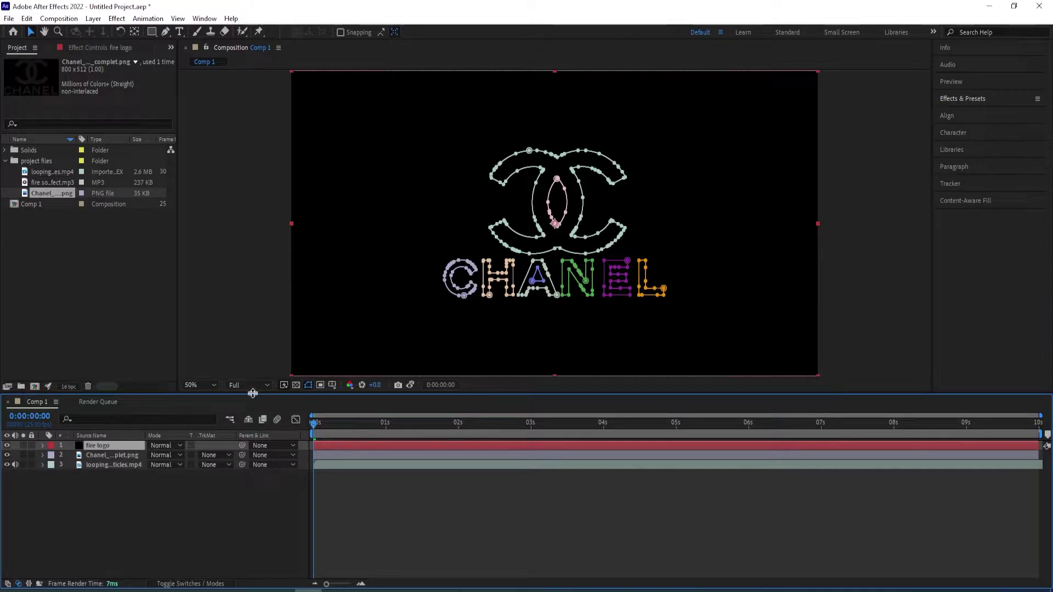
- Search 'saber' in Effects & Presets and apply Video Copilot Saber to the fire logo solid
{"action": "left_click", "coordinate": [960, 98]}
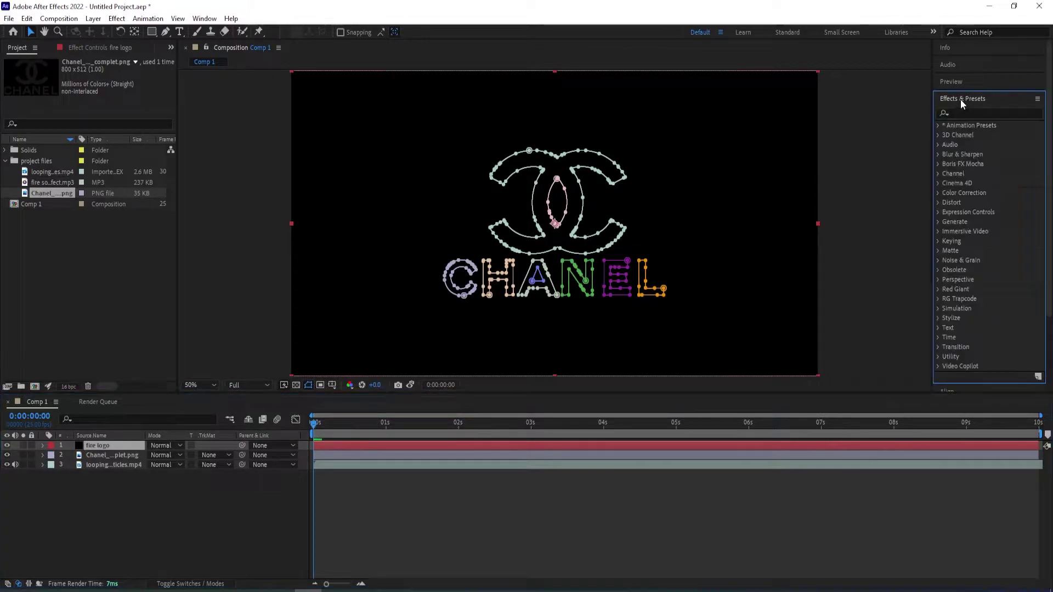
{"action": "left_click", "coordinate": [966, 113]}
{"action": "type", "text": "saber"}
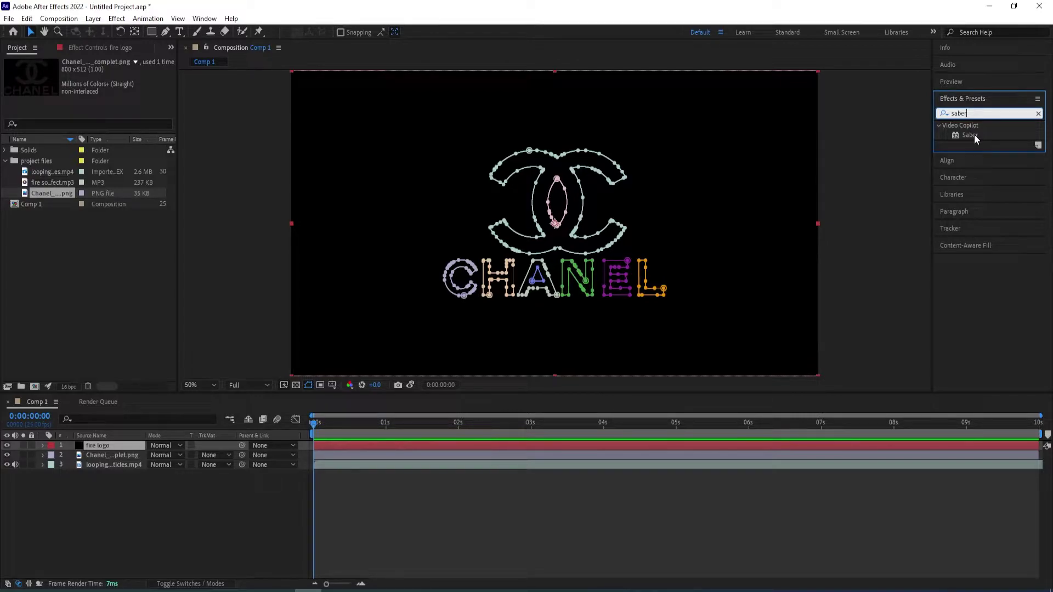
{"action": "double_click", "coordinate": [974, 134]}
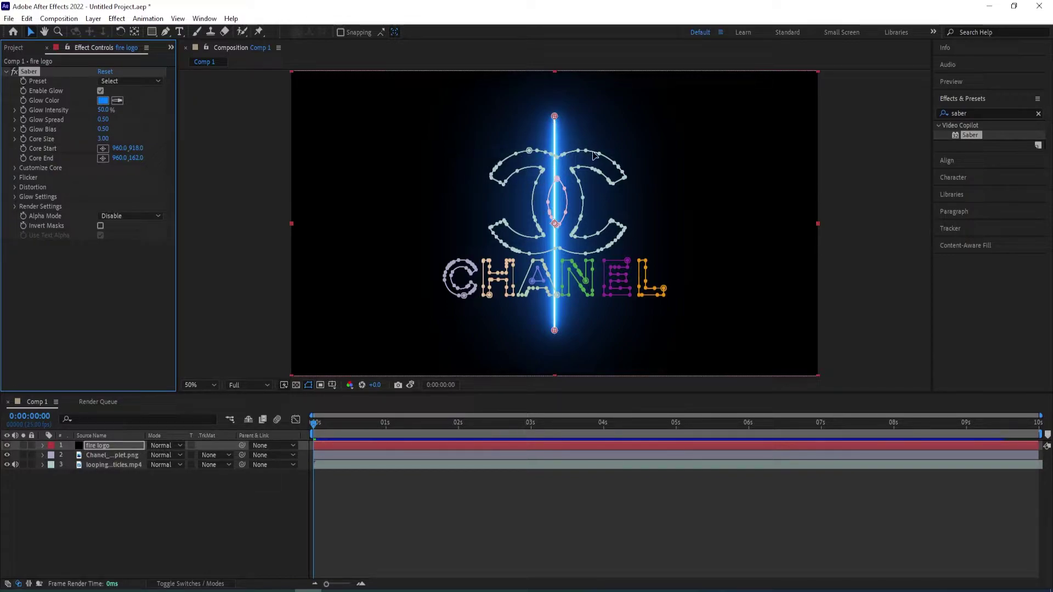
- Set Saber's Core Type to Layer Masks and switch its preset to Fire
{"action": "left_click", "coordinate": [14, 167]}
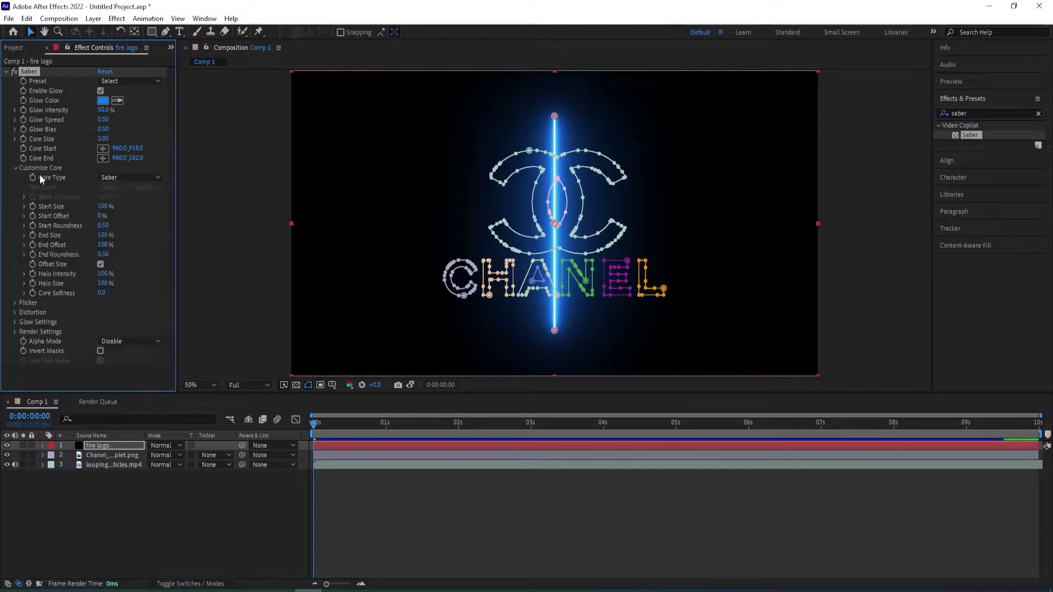
{"action": "left_click", "coordinate": [115, 179]}
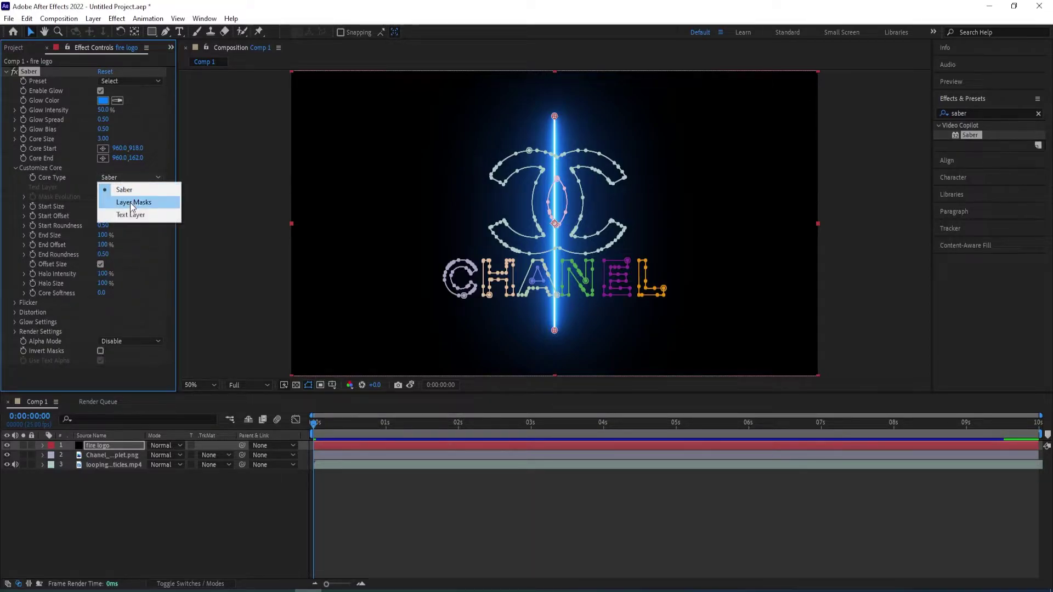
{"action": "left_click", "coordinate": [129, 202]}
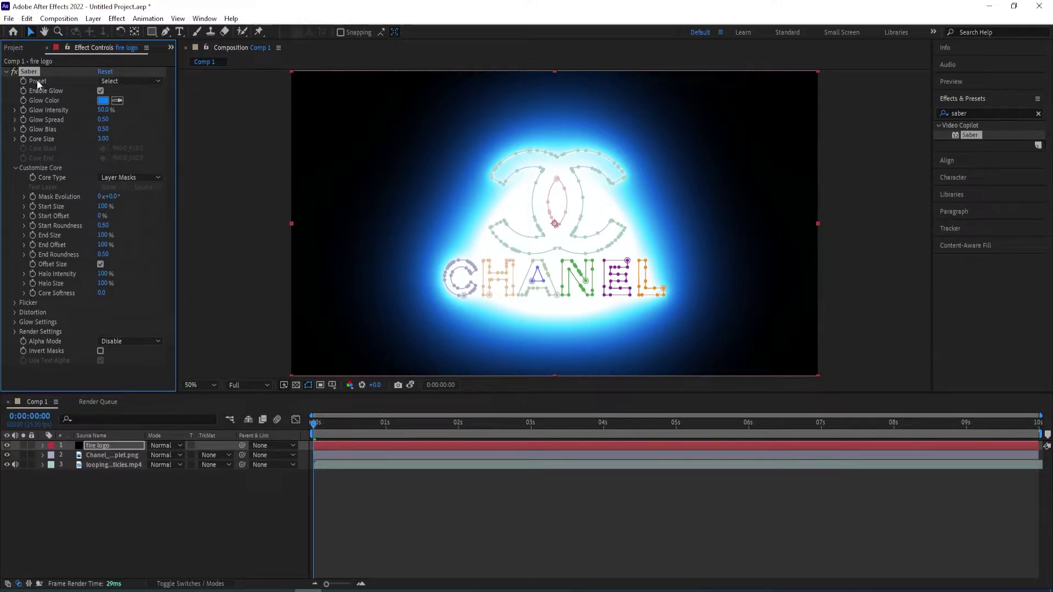
{"action": "left_click", "coordinate": [122, 81]}
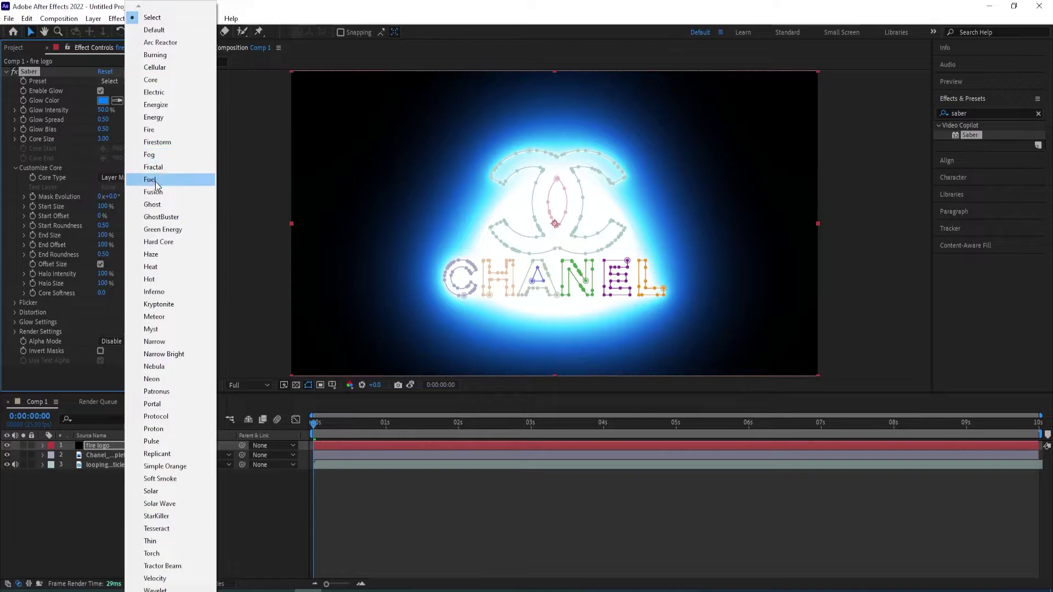
{"action": "left_click", "coordinate": [159, 132]}
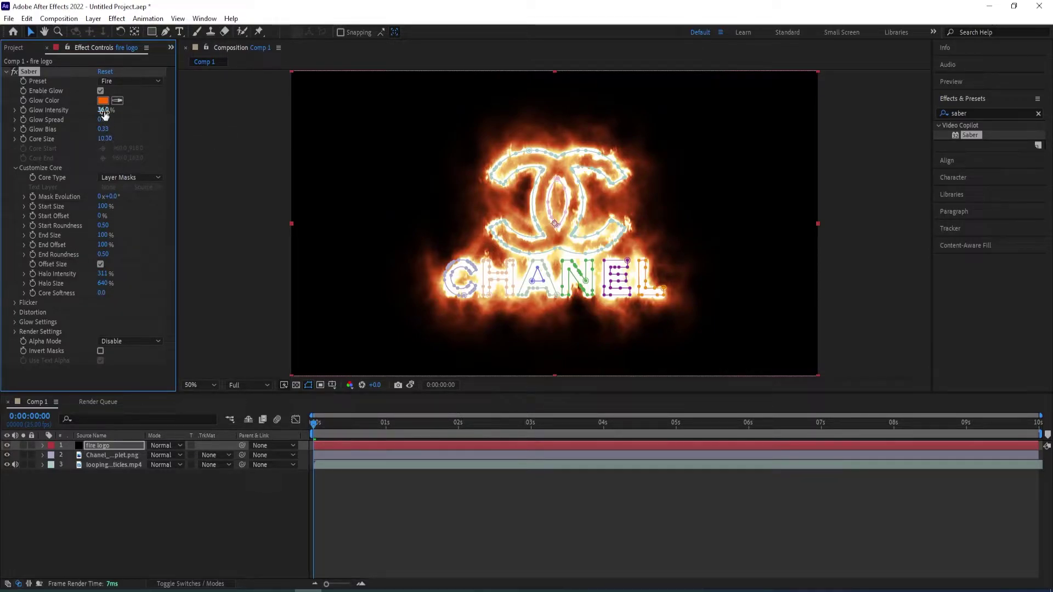
- Set Saber Glow Intensity to 20% and Core Size to 5
{"action": "left_click_drag", "start_coordinate": [101, 110], "coordinate": [97, 116]}
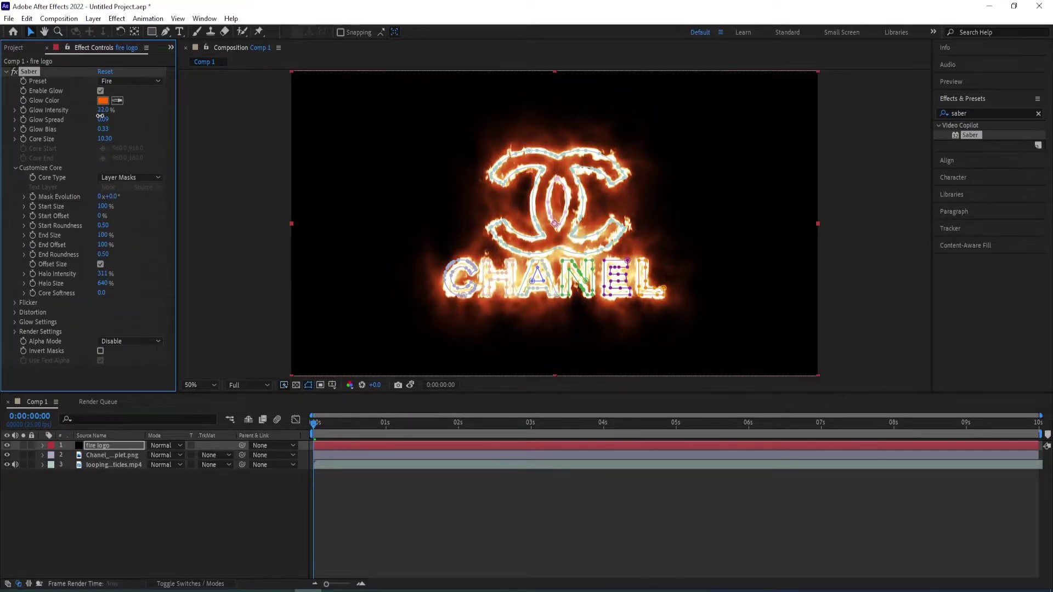
{"action": "left_click", "coordinate": [100, 111]}
{"action": "type", "text": "20"}
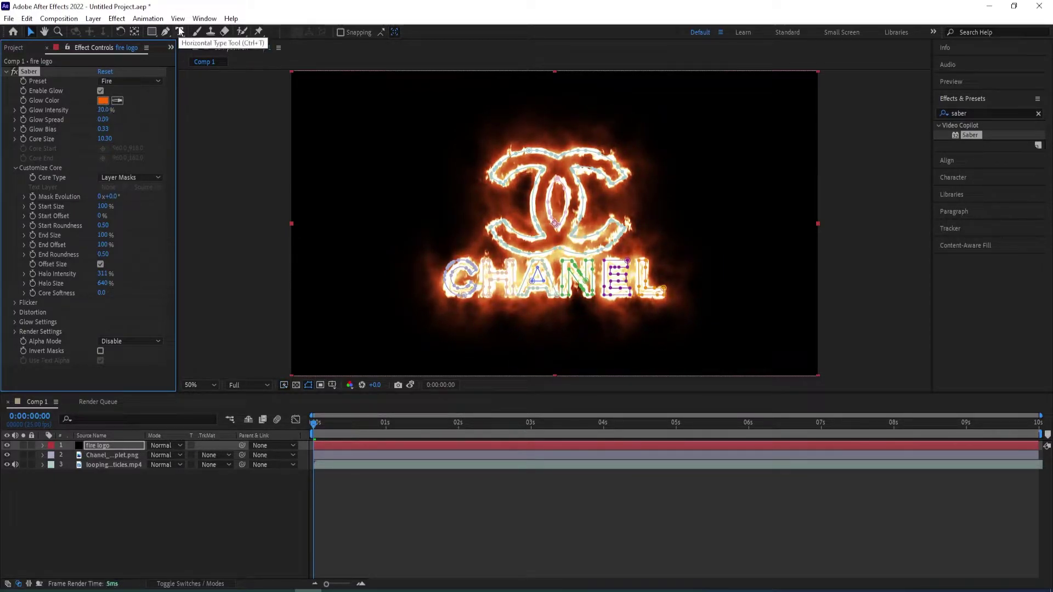
{"action": "left_click", "coordinate": [105, 138]}
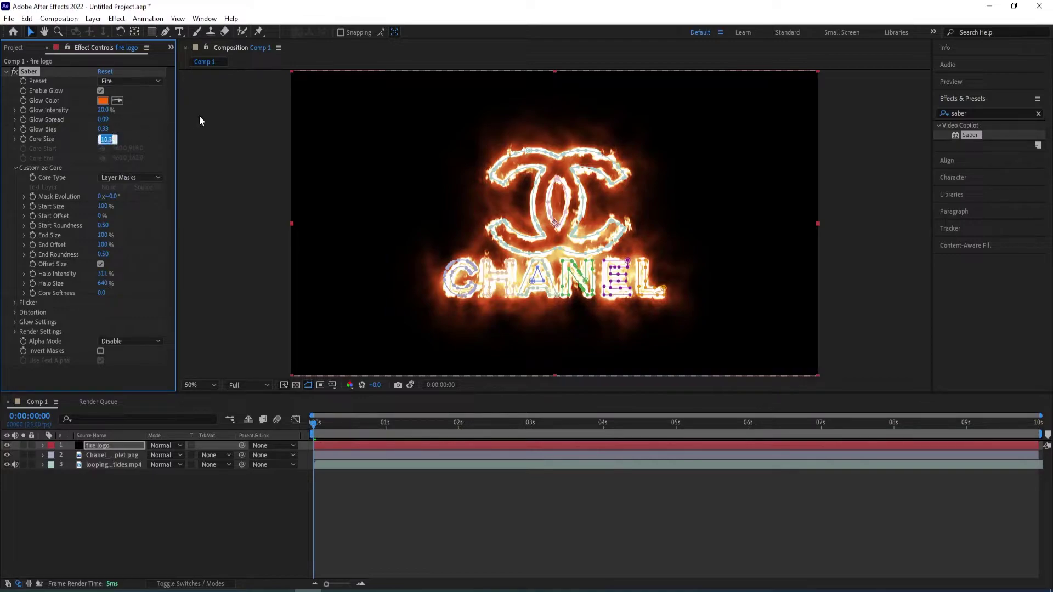
{"action": "type", "text": "5"}
{"action": "key", "text": "Return"}
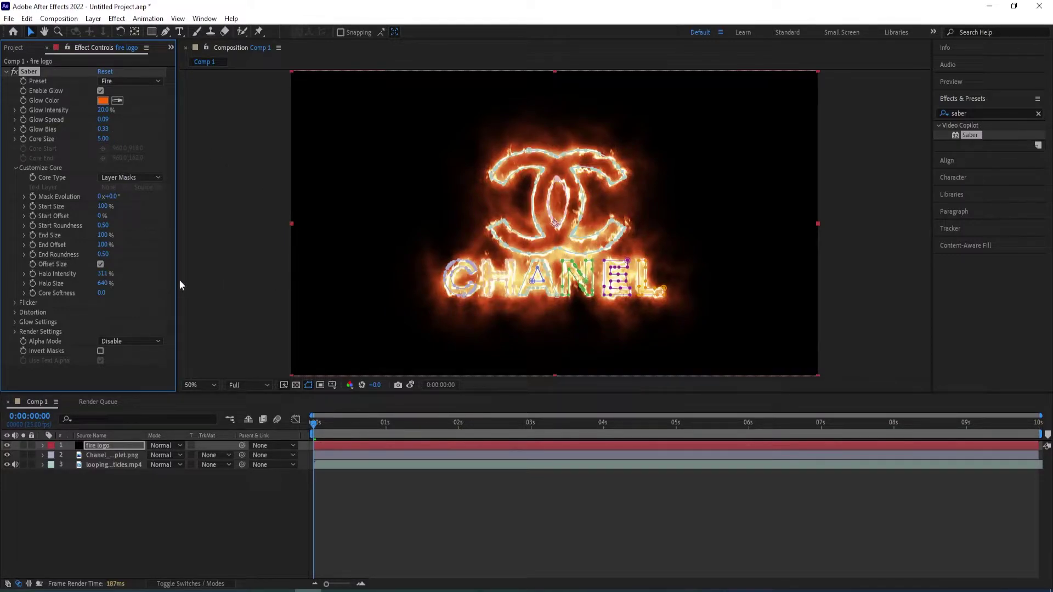
- Set the Glow Settings' Glow Intensity Multiplier to 35
{"action": "left_click", "coordinate": [14, 322]}
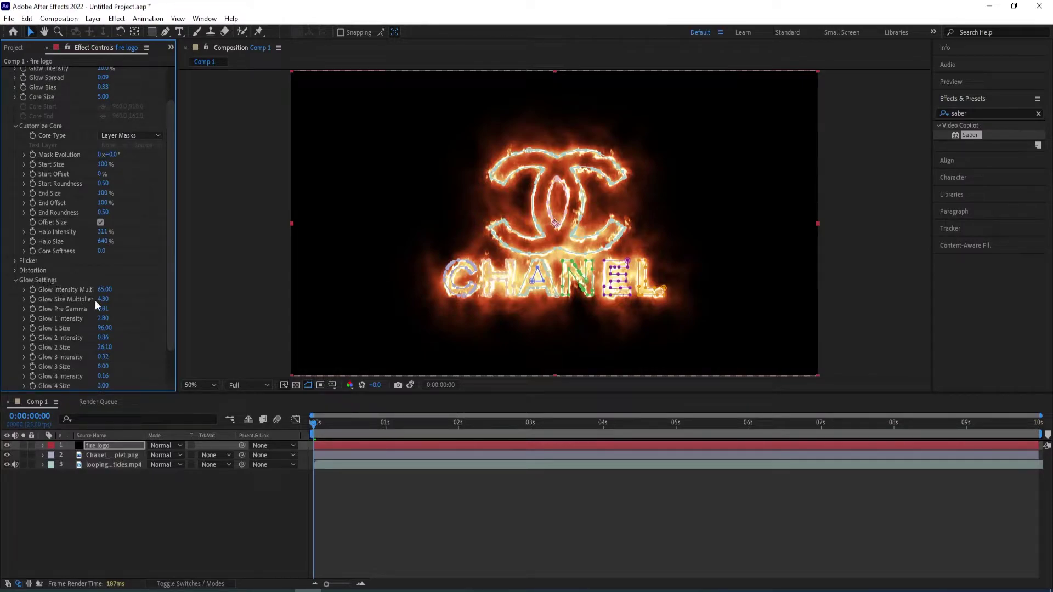
{"action": "mouse_move", "coordinate": [87, 289]}
{"action": "left_mouse_down"}
{"action": "mouse_move", "coordinate": [72, 290]}
{"action": "mouse_move", "coordinate": [97, 301]}
{"action": "mouse_move", "coordinate": [80, 292]}
{"action": "left_mouse_up"}
{"action": "left_click", "coordinate": [105, 290]}
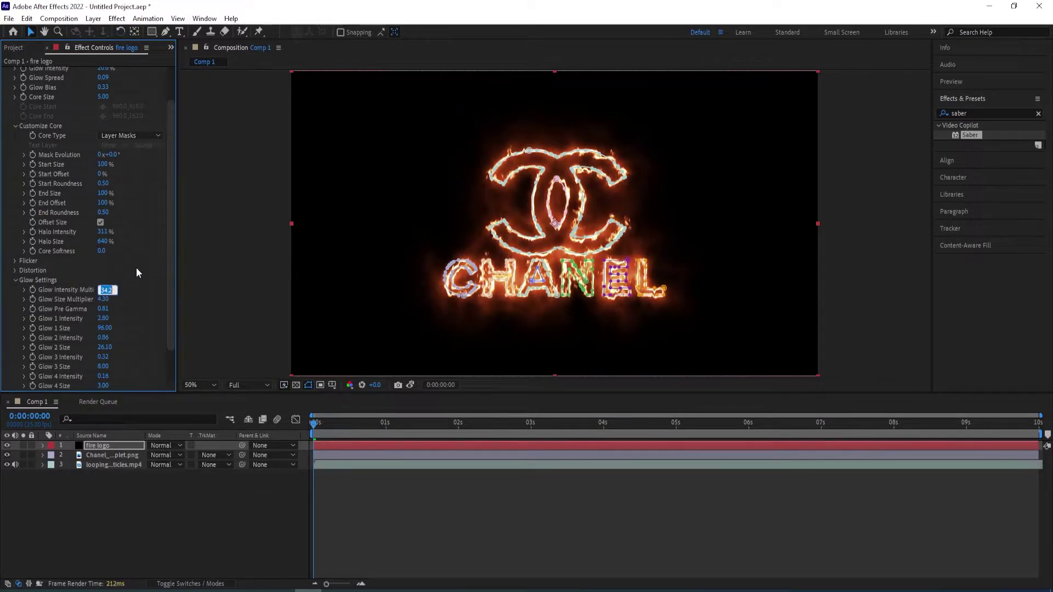
{"action": "type", "text": "35"}
{"action": "key", "text": "Return"}
{"action": "left_click", "coordinate": [15, 280]}
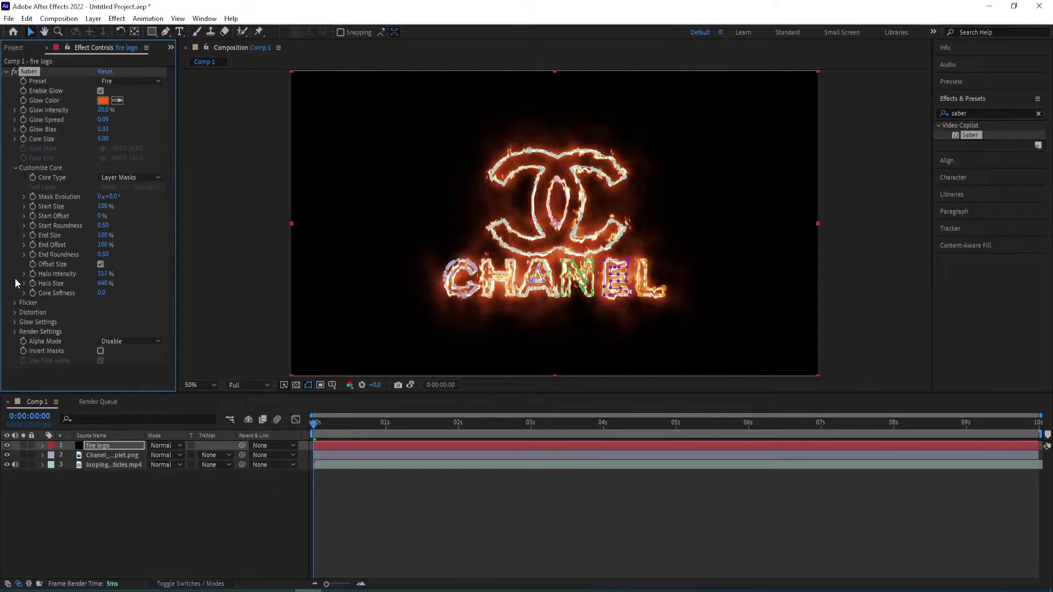
- Change Saber's Render Settings Composite Settings from Black to Transparent
{"action": "left_click", "coordinate": [10, 333]}
{"action": "scroll", "coordinate": [85, 329], "scroll_direction": "down", "scroll_amount": 3}
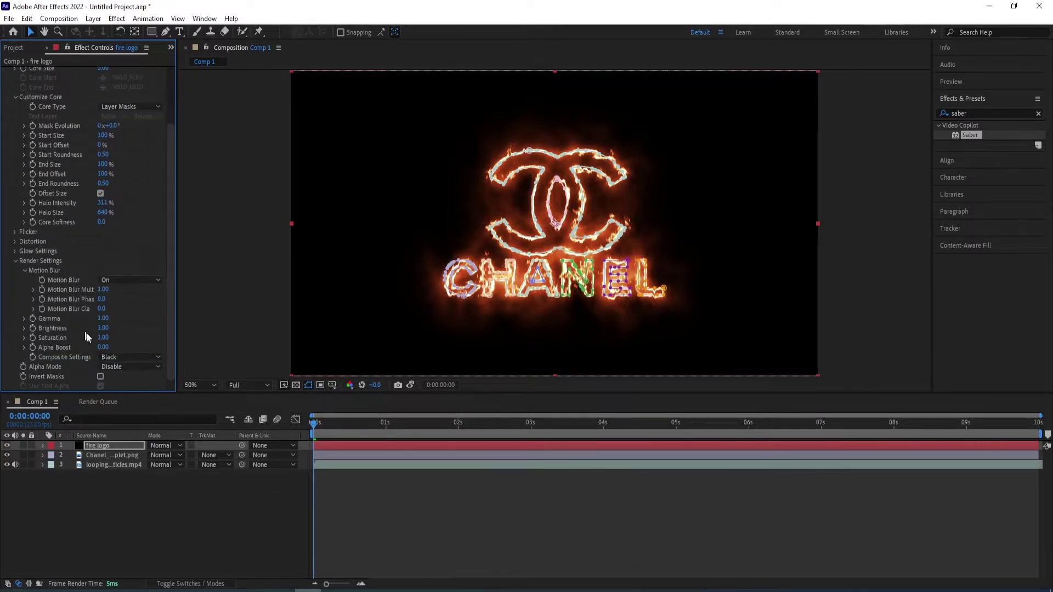
{"action": "left_click", "coordinate": [121, 357]}
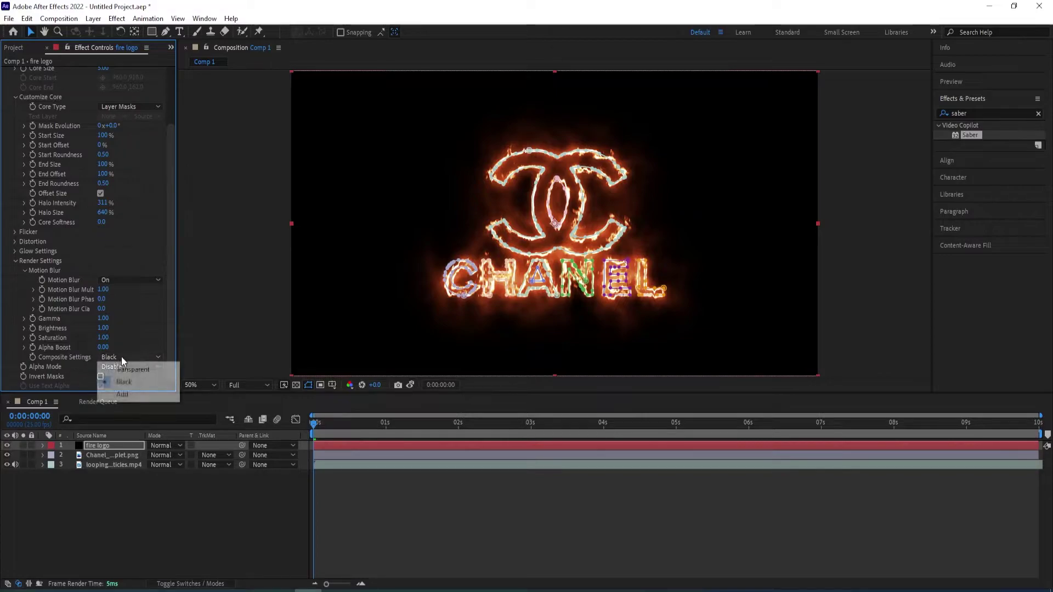
{"action": "left_click", "coordinate": [132, 370]}
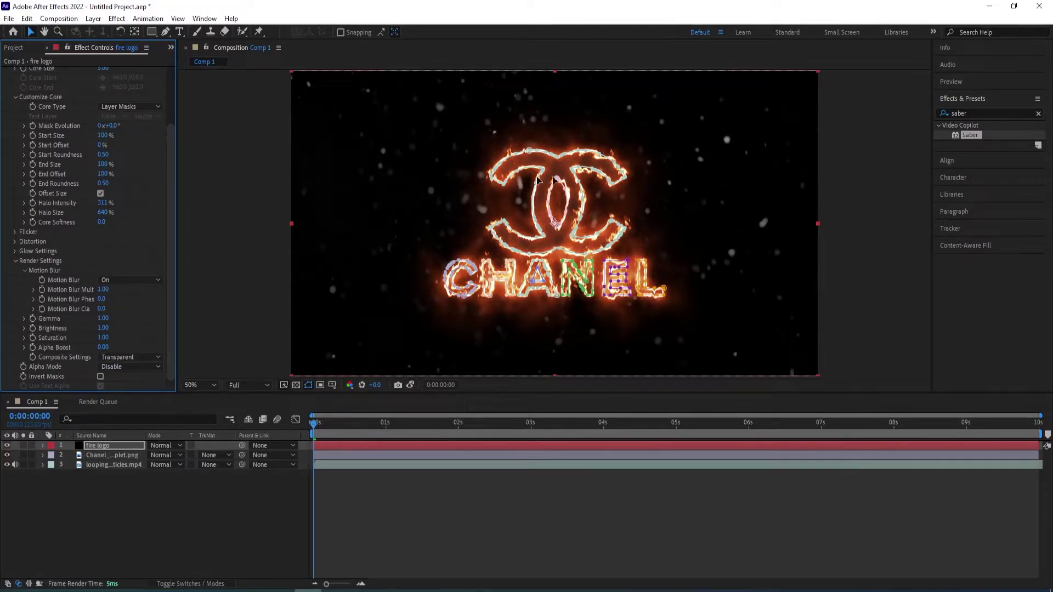
{"action": "left_click", "coordinate": [104, 447]}
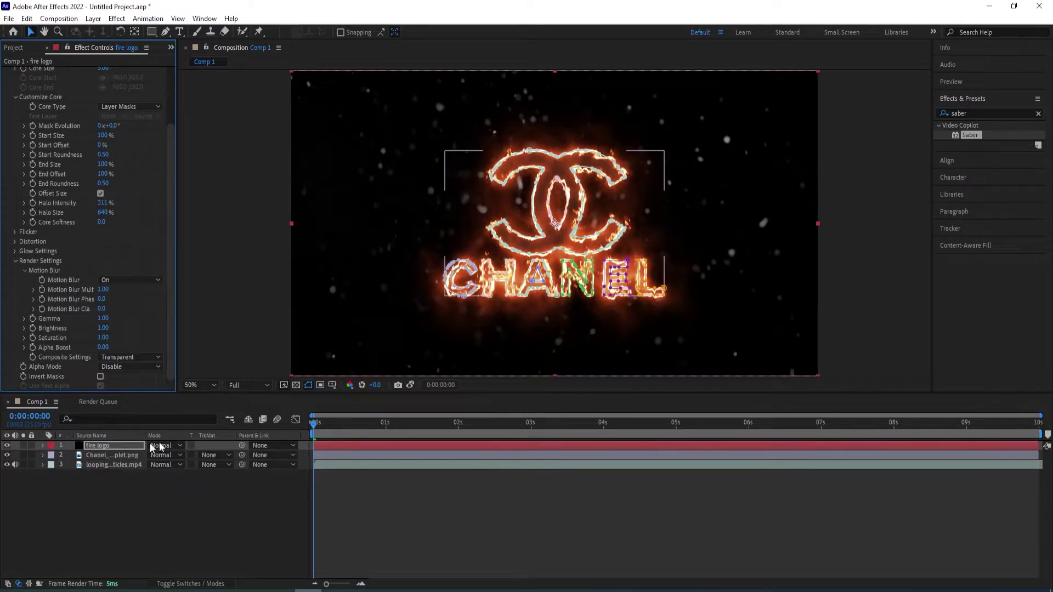
{"action": "left_click", "coordinate": [11, 462]}
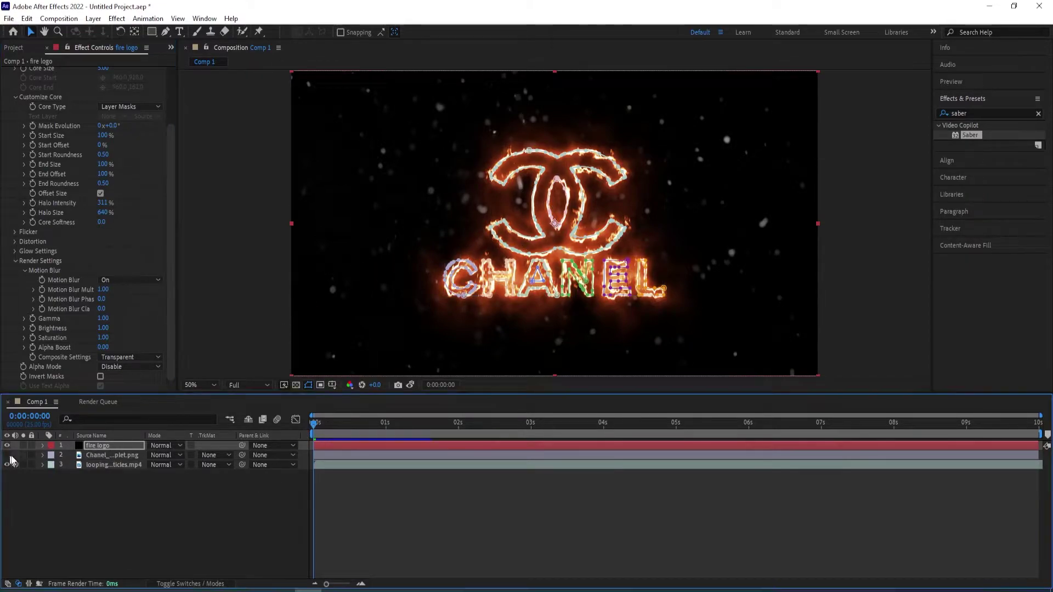
- Apply Tint to the dust particles layer with Map White To set to FF0000 red
{"action": "key", "text": "comma"}
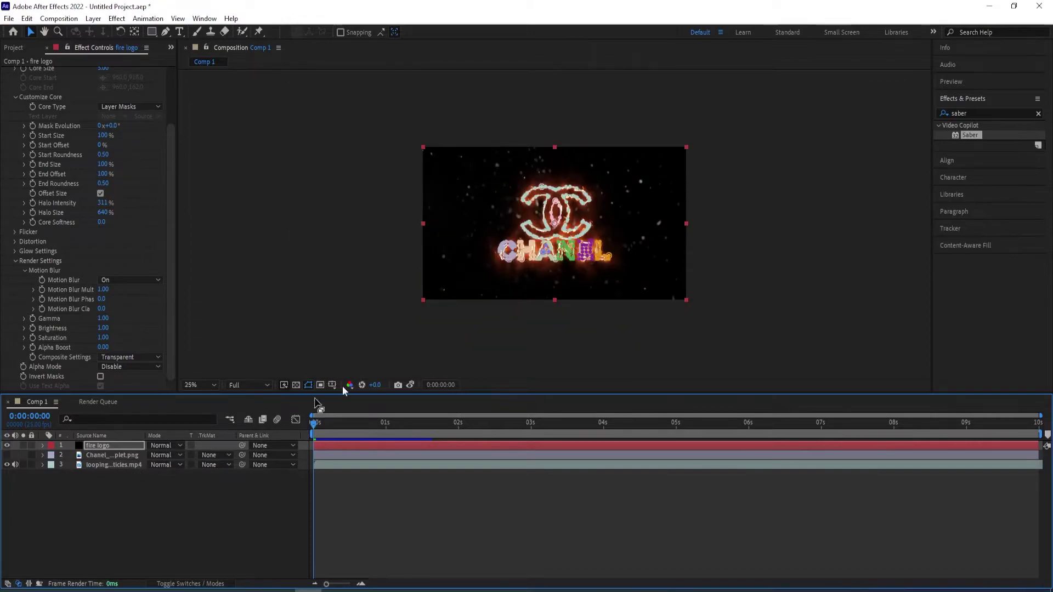
{"action": "key", "text": "period"}
{"action": "left_click", "coordinate": [127, 464]}
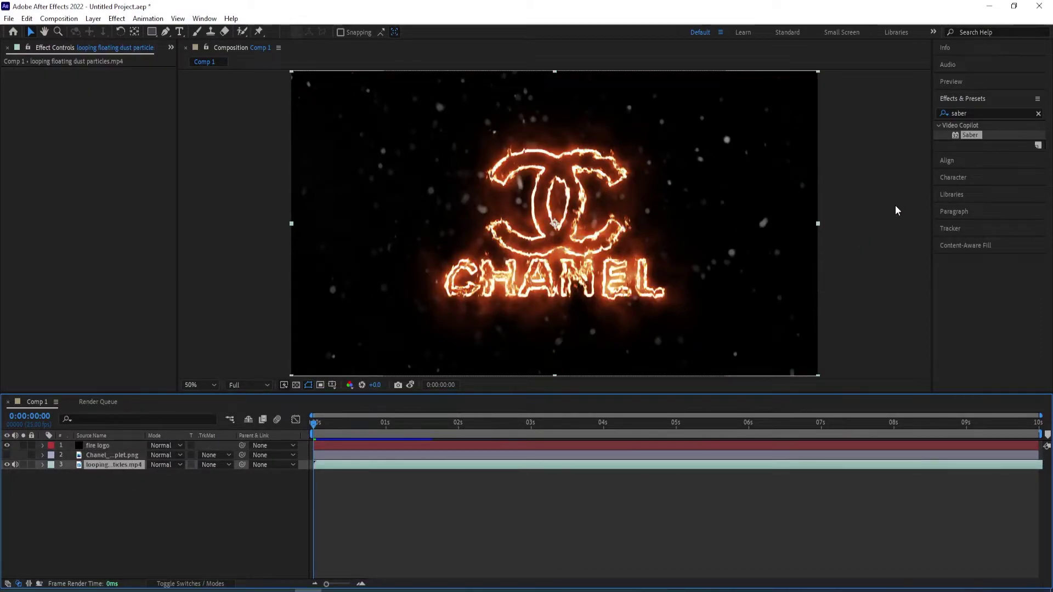
{"action": "left_click", "coordinate": [987, 113]}
{"action": "type", "text": "tint"}
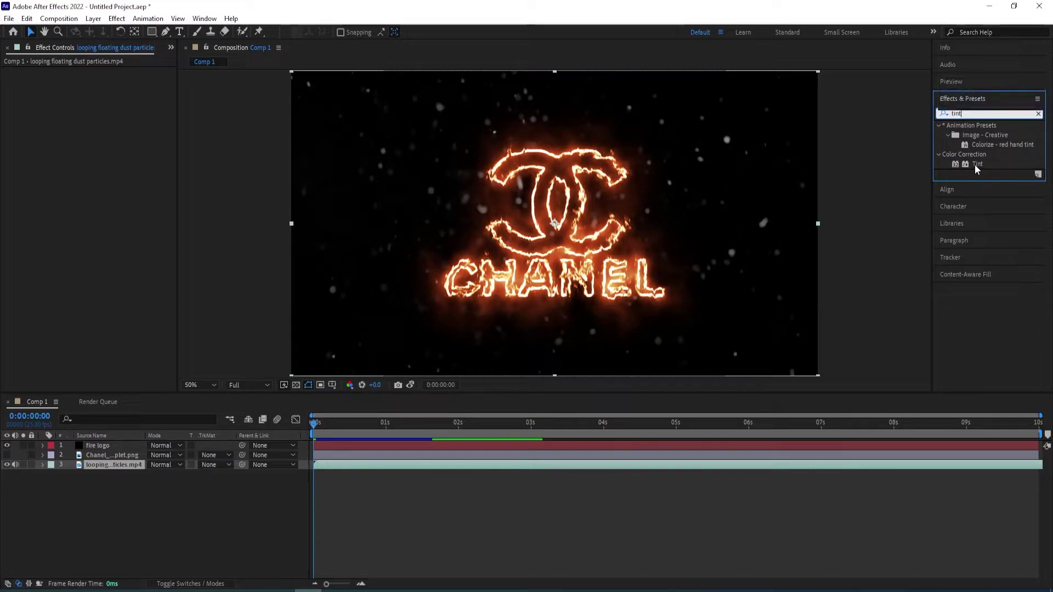
{"action": "double_click", "coordinate": [975, 165]}
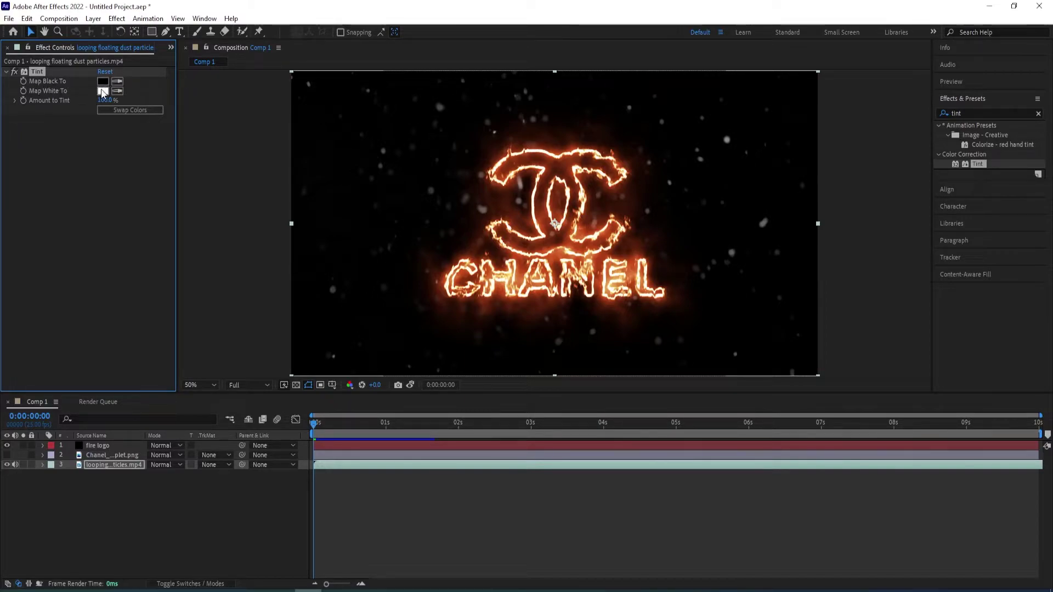
{"action": "left_click", "coordinate": [103, 92]}
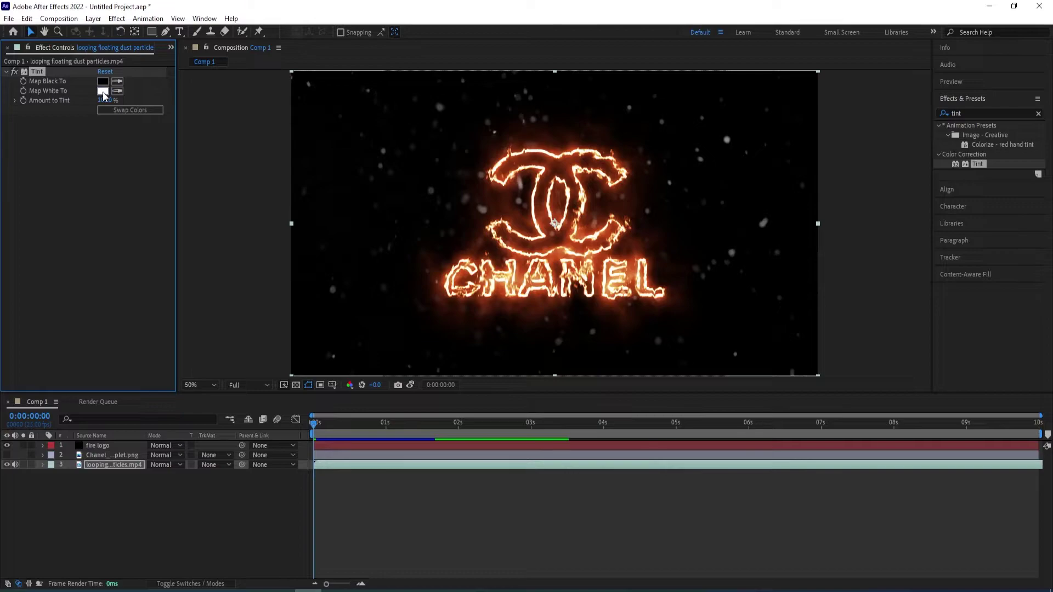
{"action": "type", "text": "FF0000"}
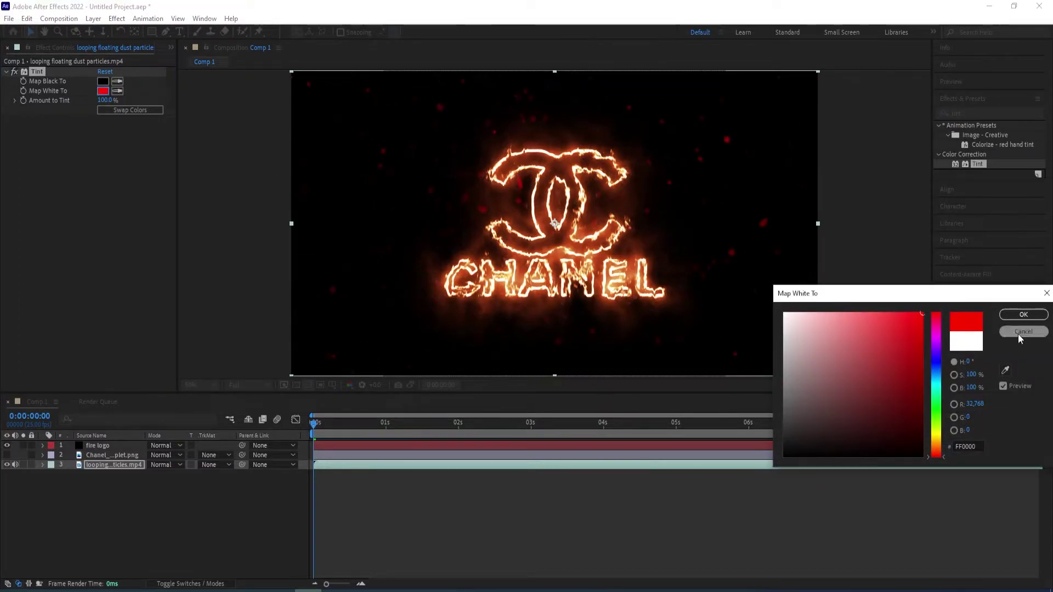
{"action": "left_click", "coordinate": [1023, 315]}
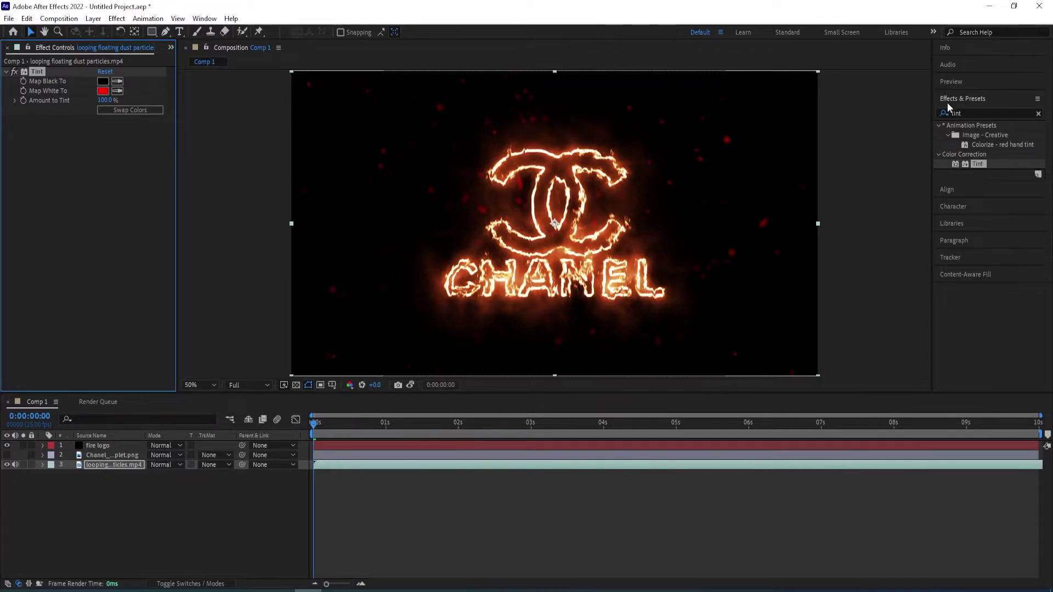
- Apply CC Lens to the red particles layer and raise its Size to 150
{"action": "left_click", "coordinate": [968, 113]}
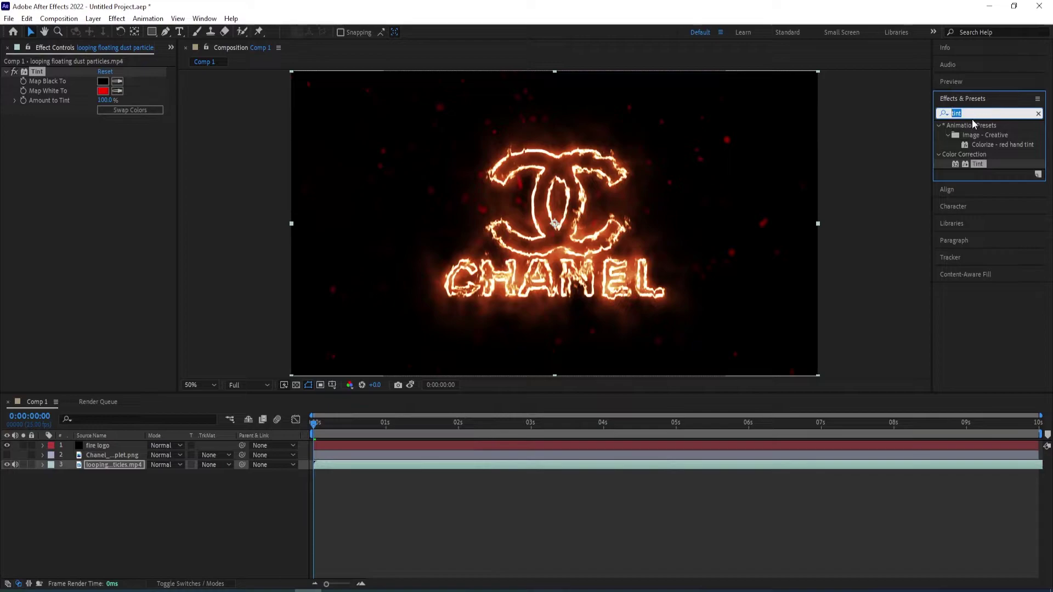
{"action": "type", "text": "lens"}
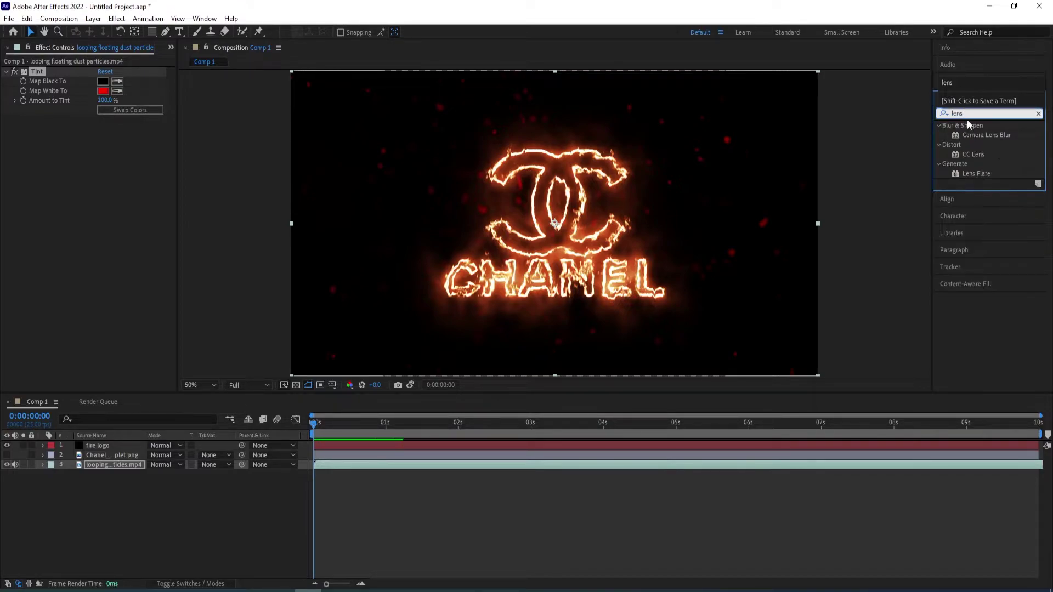
{"action": "key", "text": "Return"}
{"action": "double_click", "coordinate": [972, 153]}
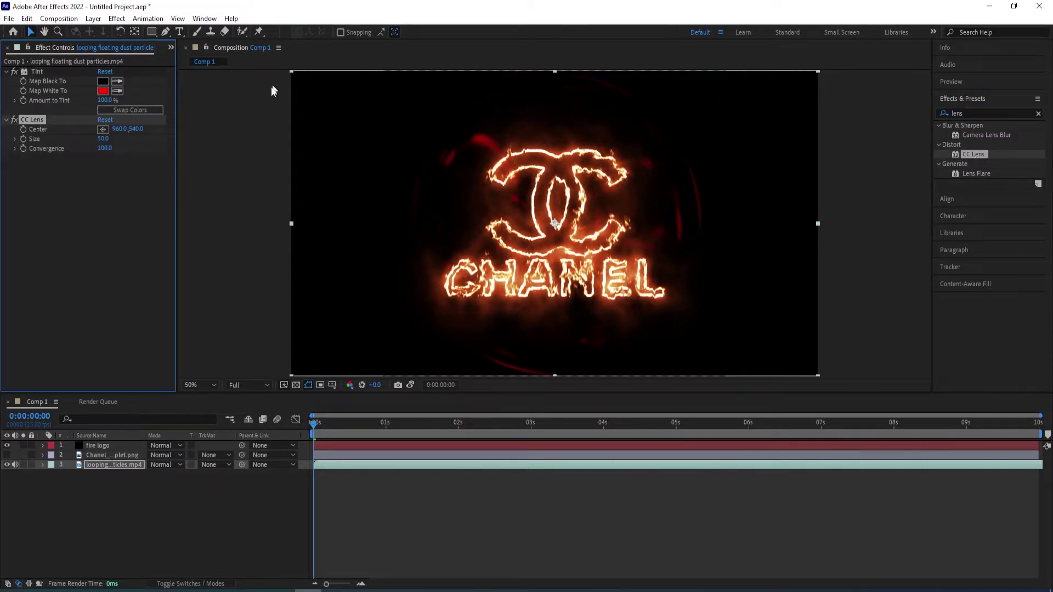
{"action": "left_click_drag", "start_coordinate": [102, 139], "coordinate": [160, 143]}
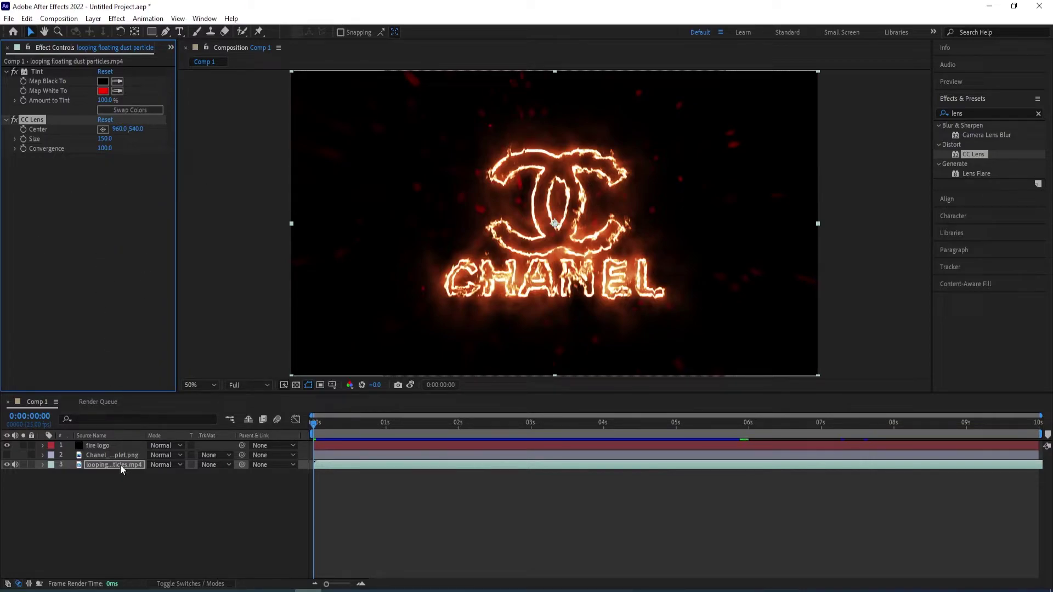
- Keyframe the fire logo's Saber Start Size and End Size at 0%, then reveal its keyframes with U
{"action": "left_click", "coordinate": [104, 445]}
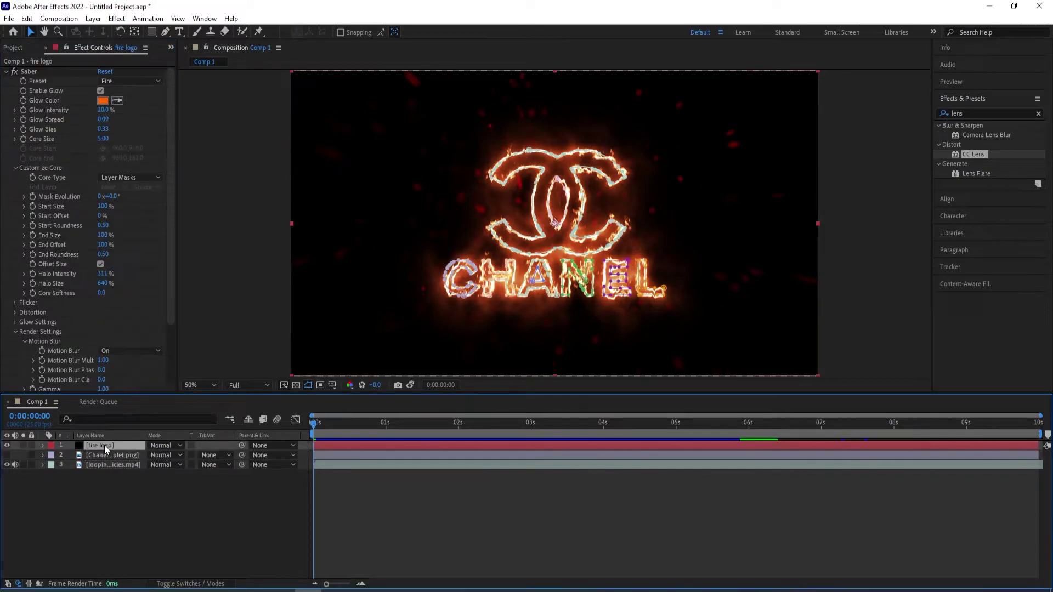
{"action": "left_click_drag", "start_coordinate": [372, 424], "coordinate": [316, 432]}
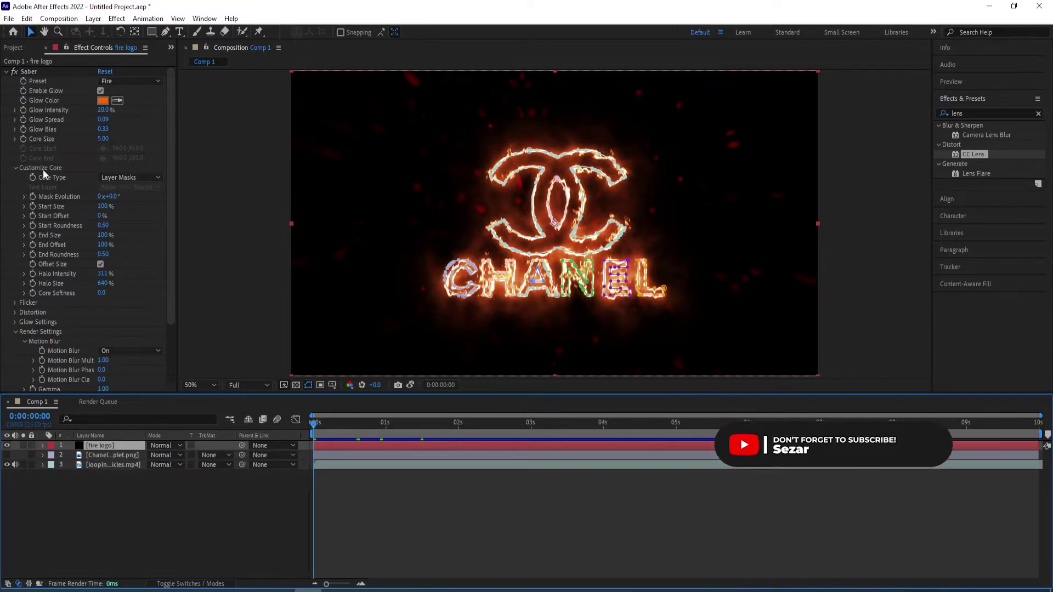
{"action": "left_click", "coordinate": [32, 206]}
{"action": "left_click", "coordinate": [32, 234]}
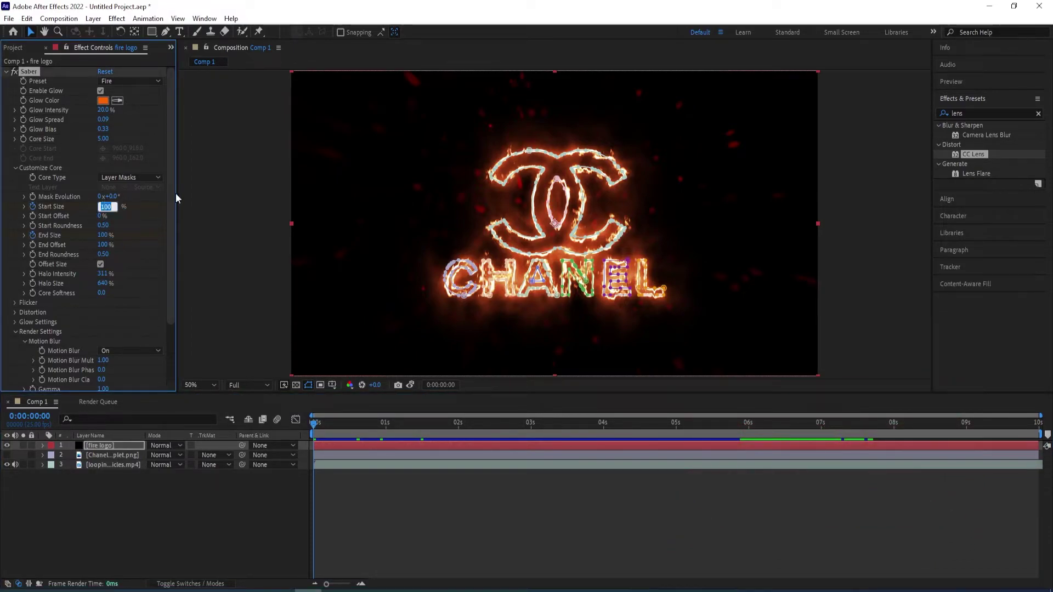
{"action": "type", "text": "0"}
{"action": "key", "text": "Return"}
{"action": "type", "text": "0"}
{"action": "key", "text": "Return"}
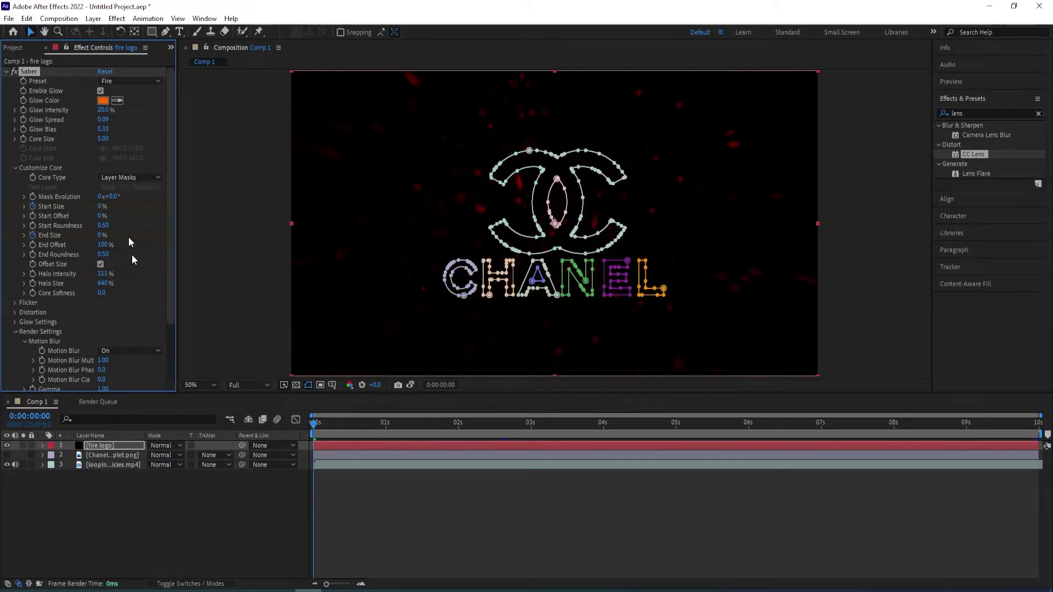
{"action": "key", "text": "u"}
{"action": "scroll", "coordinate": [113, 494], "scroll_direction": "down", "scroll_amount": 4}
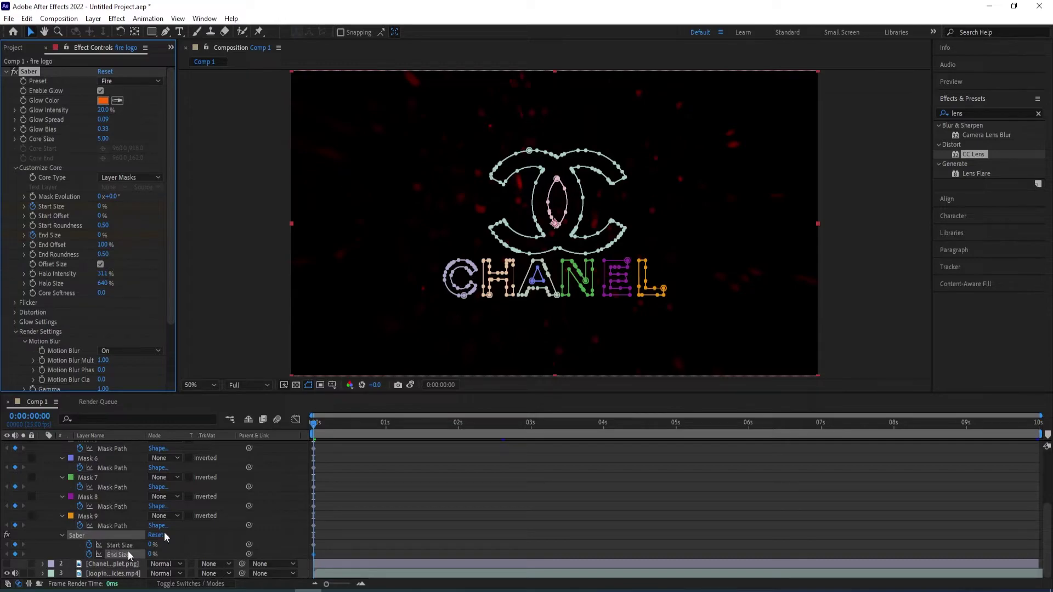
- Keyframe Saber Start Size at 100% at 2:15 and End Size at 100% at 5:00
{"action": "left_click_drag", "start_coordinate": [319, 411], "coordinate": [502, 432]}
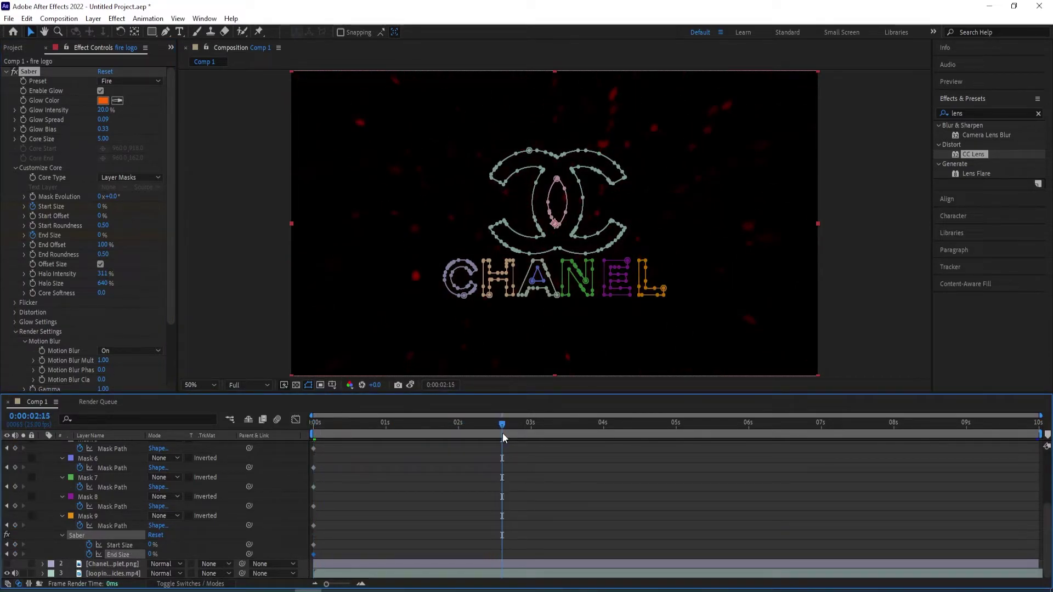
{"action": "left_click", "coordinate": [153, 544]}
{"action": "type", "text": "100"}
{"action": "key", "text": "Return"}
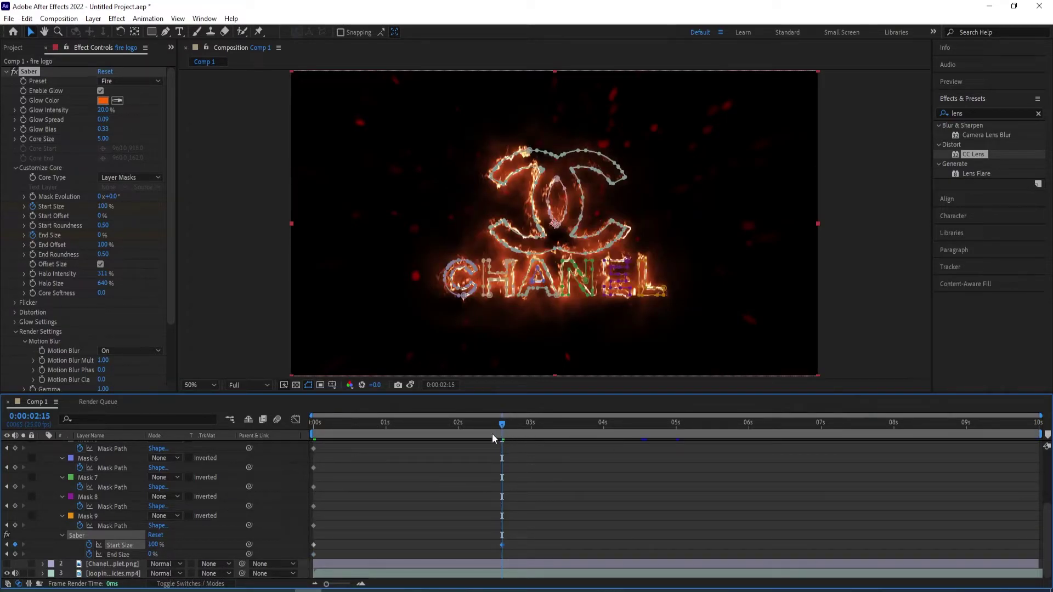
{"action": "left_click_drag", "start_coordinate": [503, 428], "coordinate": [674, 433]}
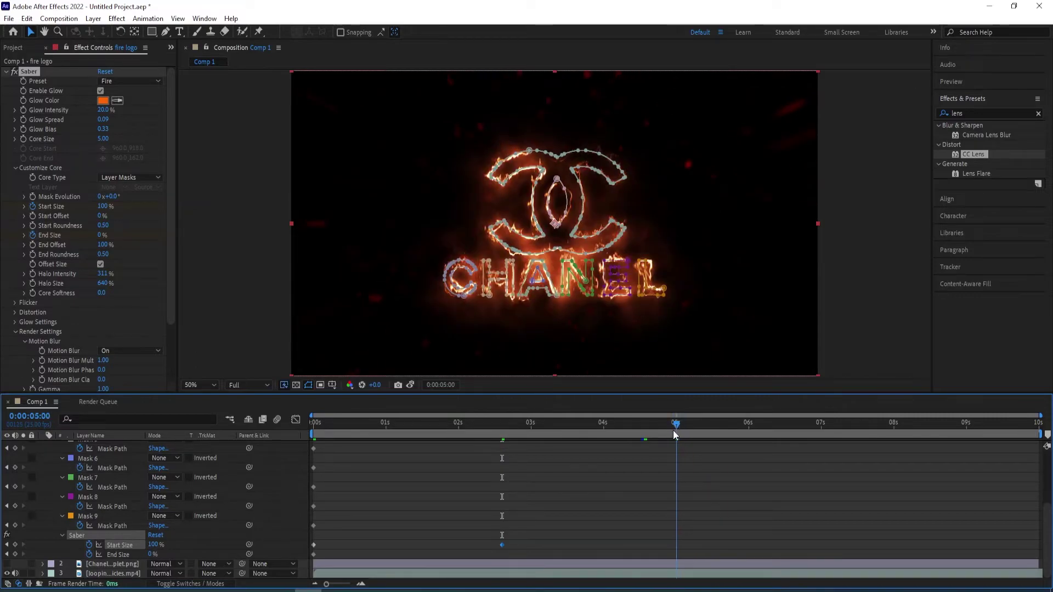
{"action": "left_click", "coordinate": [150, 554]}
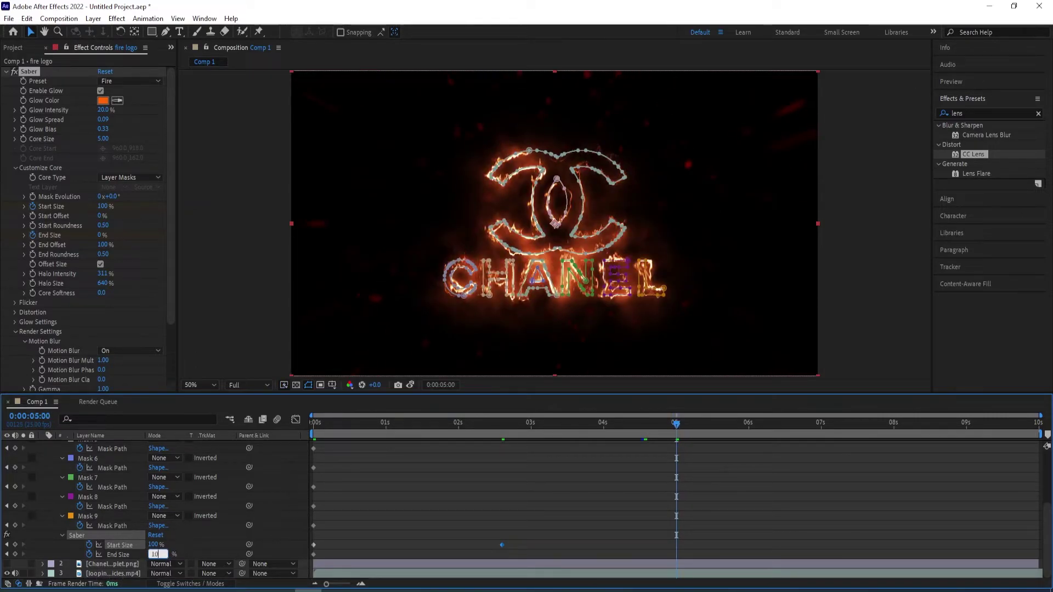
{"action": "type", "text": "100"}
{"action": "key", "text": "Return"}
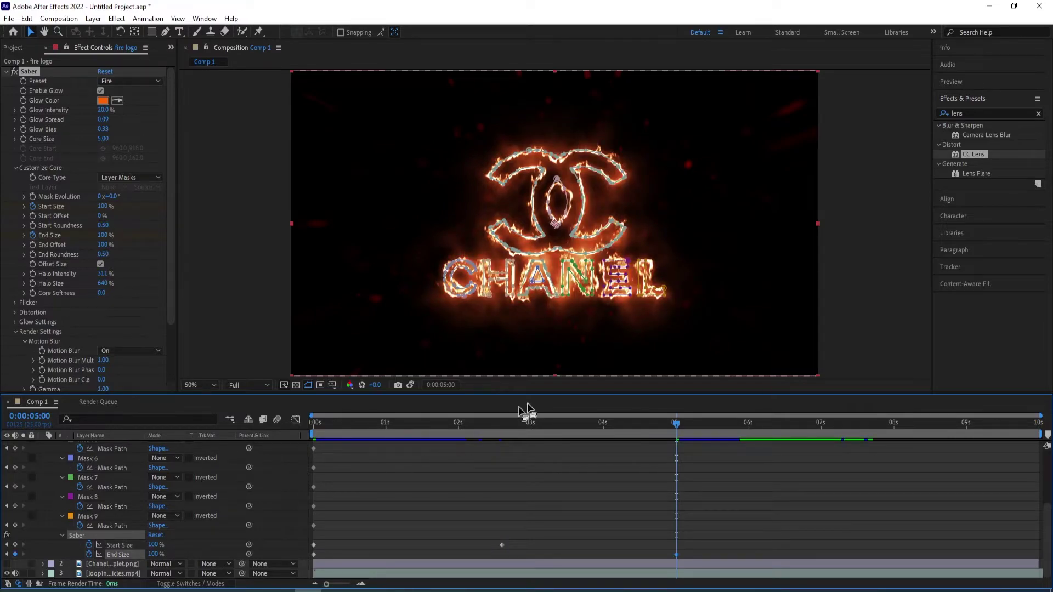
- Keyframe Start Size back to 0% at 7:15 and End Size to 0% at the last frame
{"action": "left_click_drag", "start_coordinate": [677, 423], "coordinate": [864, 420]}
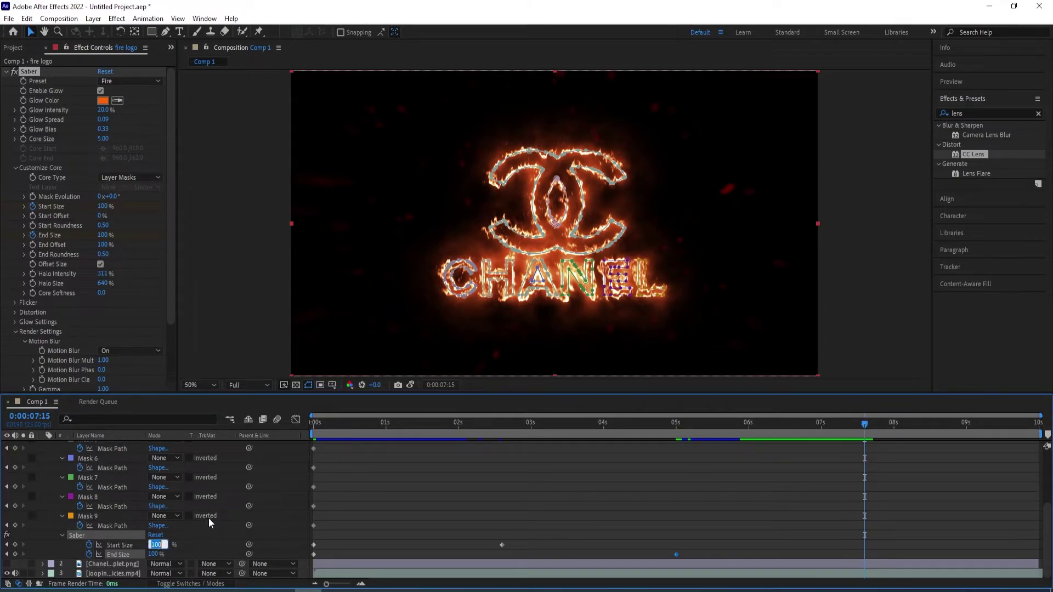
{"action": "type", "text": "0"}
{"action": "key", "text": "Return"}
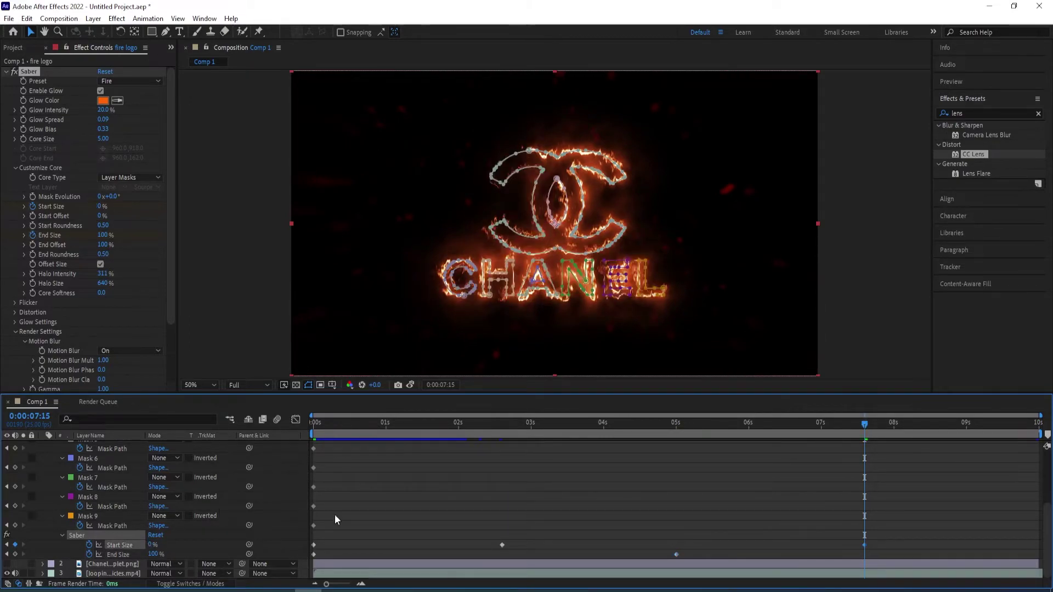
{"action": "left_click", "coordinate": [1036, 422]}
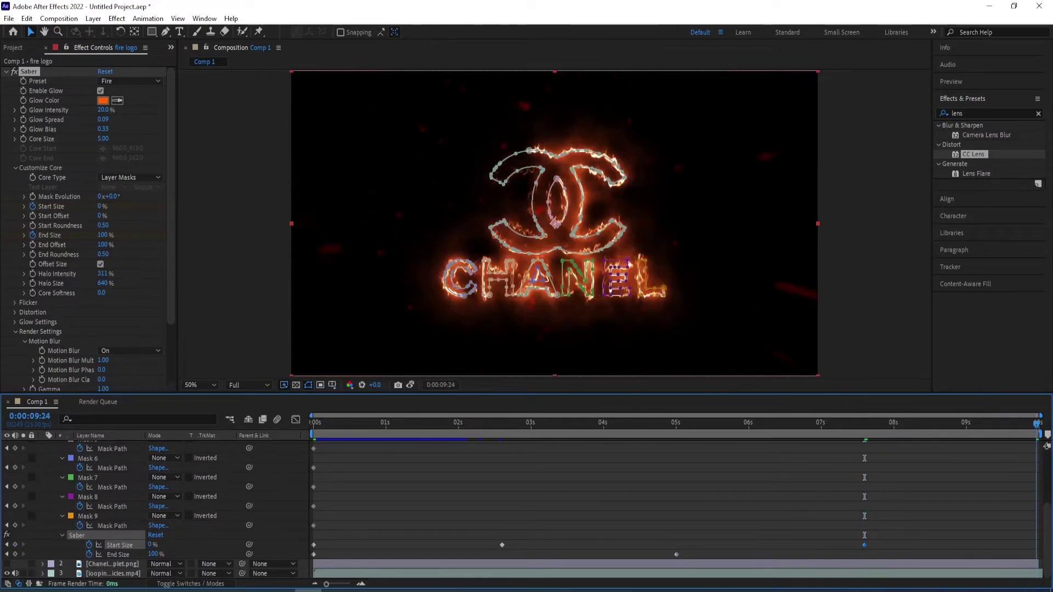
{"action": "left_click", "coordinate": [153, 554]}
{"action": "type", "text": "0"}
{"action": "key", "text": "Return"}
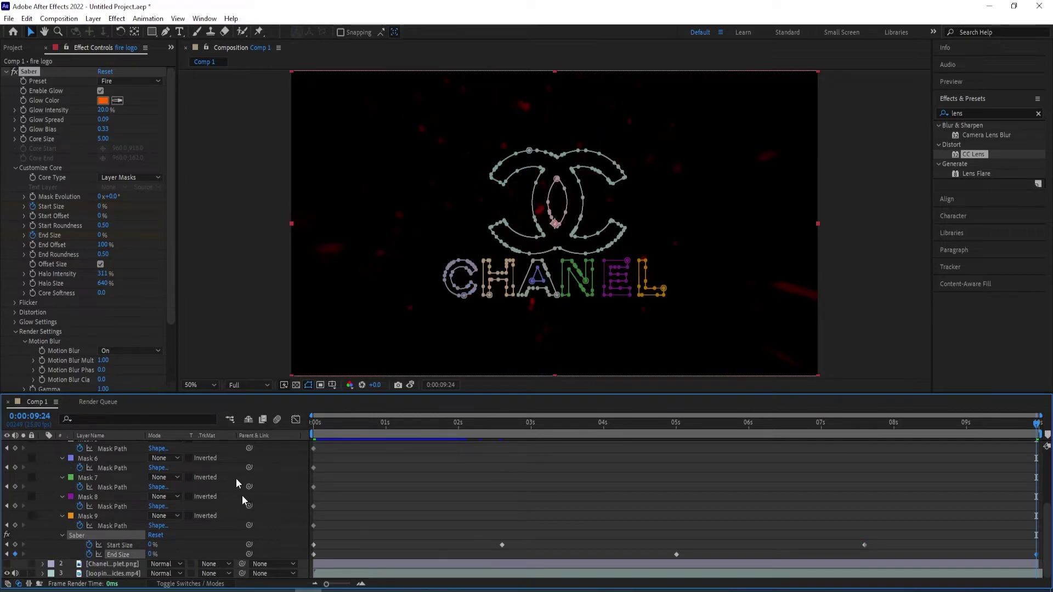
- Scrub through the timeline to review the logo burning on and off
{"action": "left_click_drag", "start_coordinate": [361, 433], "coordinate": [929, 423]}
{"action": "left_click", "coordinate": [864, 268]}
{"action": "left_click_drag", "start_coordinate": [870, 442], "coordinate": [386, 458]}
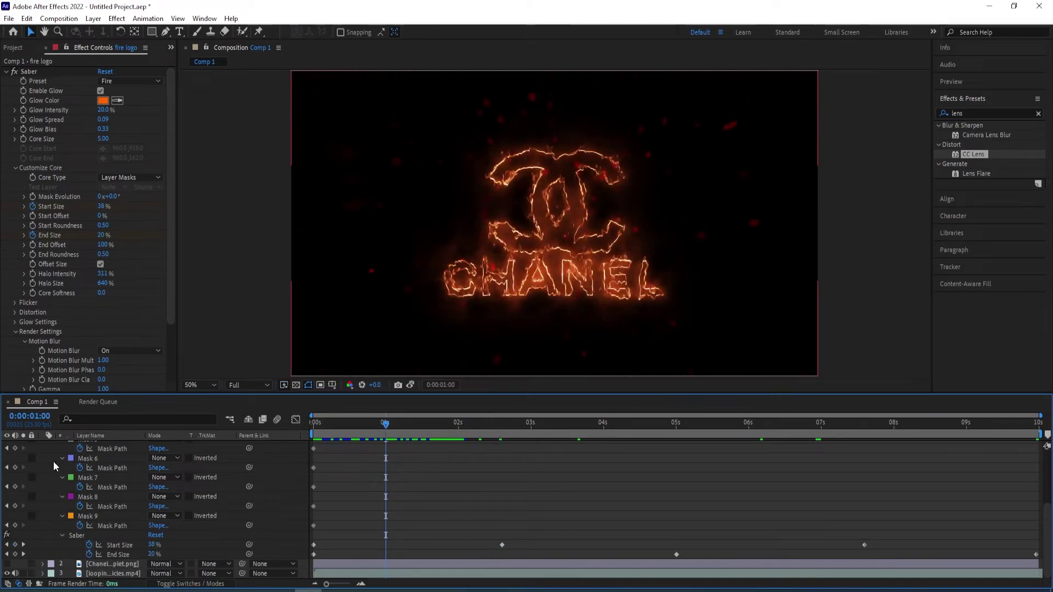
{"action": "scroll", "coordinate": [97, 478], "scroll_direction": "up", "scroll_amount": 3}
- Drag fire sound effect.mp3 from the Project panel into Comp 1 and show its Audio Levels
{"action": "left_click", "coordinate": [41, 445]}
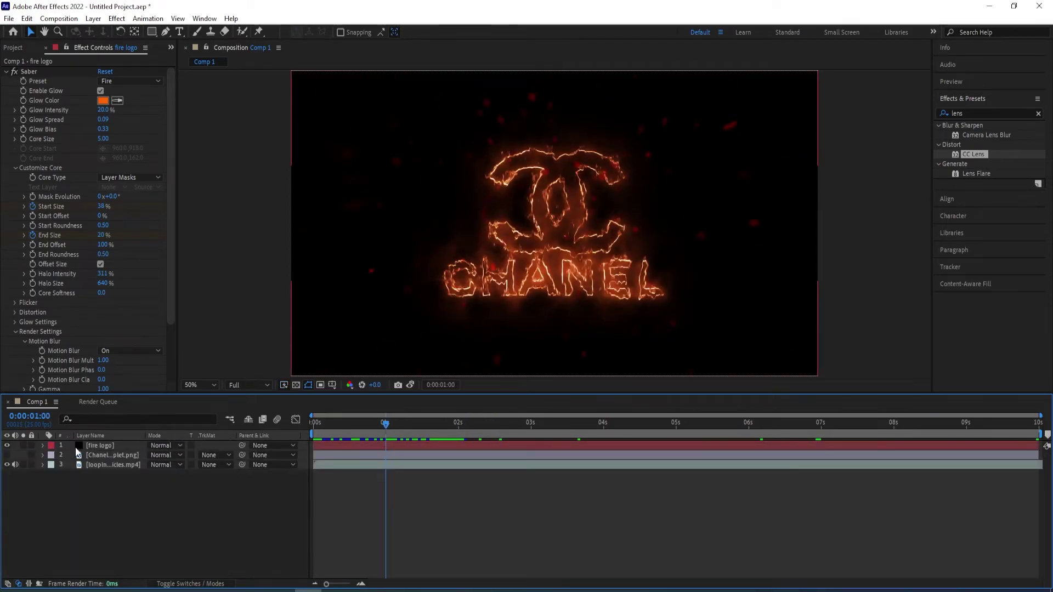
{"action": "left_click", "coordinate": [10, 49]}
{"action": "left_click", "coordinate": [51, 183]}
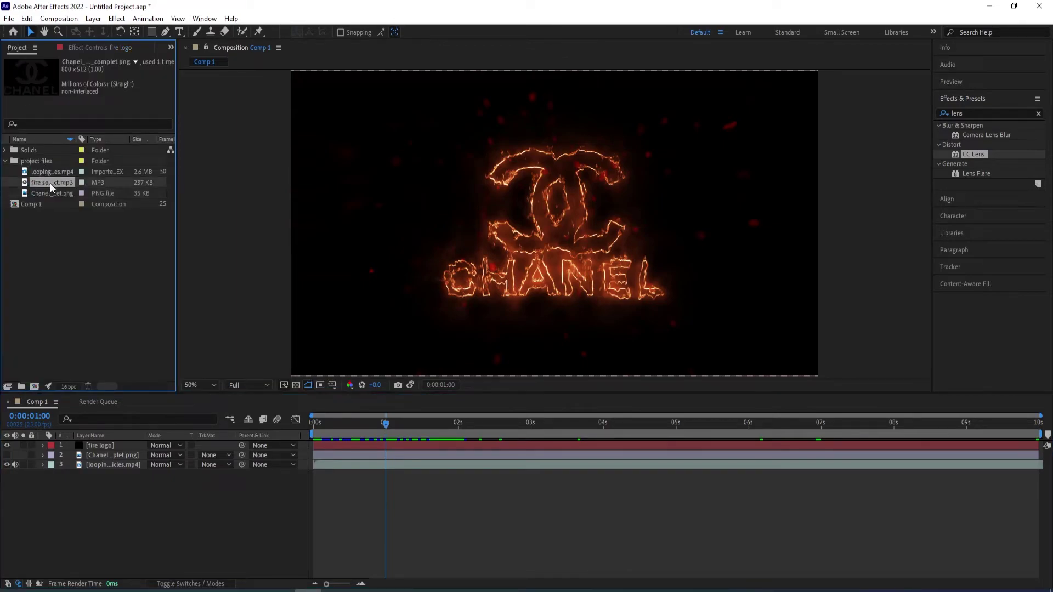
{"action": "left_click_drag", "start_coordinate": [51, 183], "coordinate": [129, 518]}
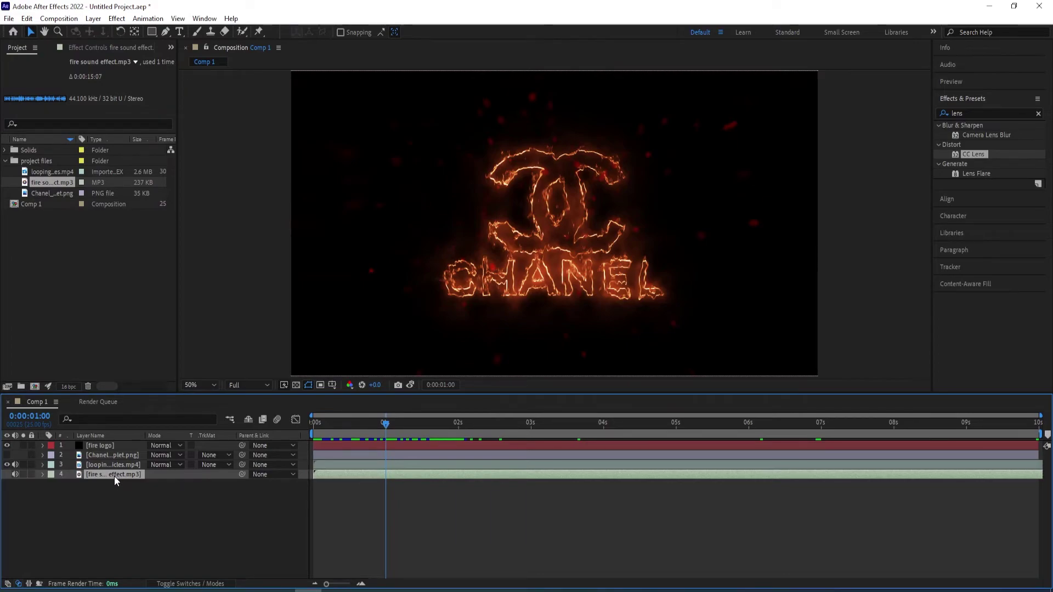
{"action": "key", "text": "l"}
{"action": "key", "text": "l"}
{"action": "left_click_drag", "start_coordinate": [396, 433], "coordinate": [531, 423]}
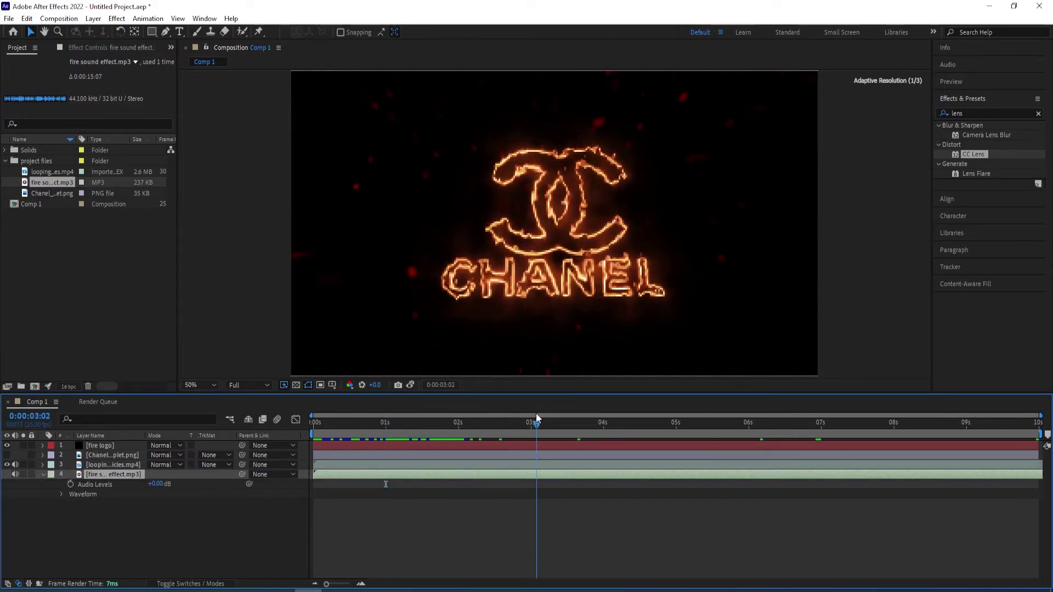
- Keyframe Audio Levels at 0 dB at 3:00, -15 dB at 0:00, and 0 dB at 7:00
{"action": "left_click", "coordinate": [71, 484]}
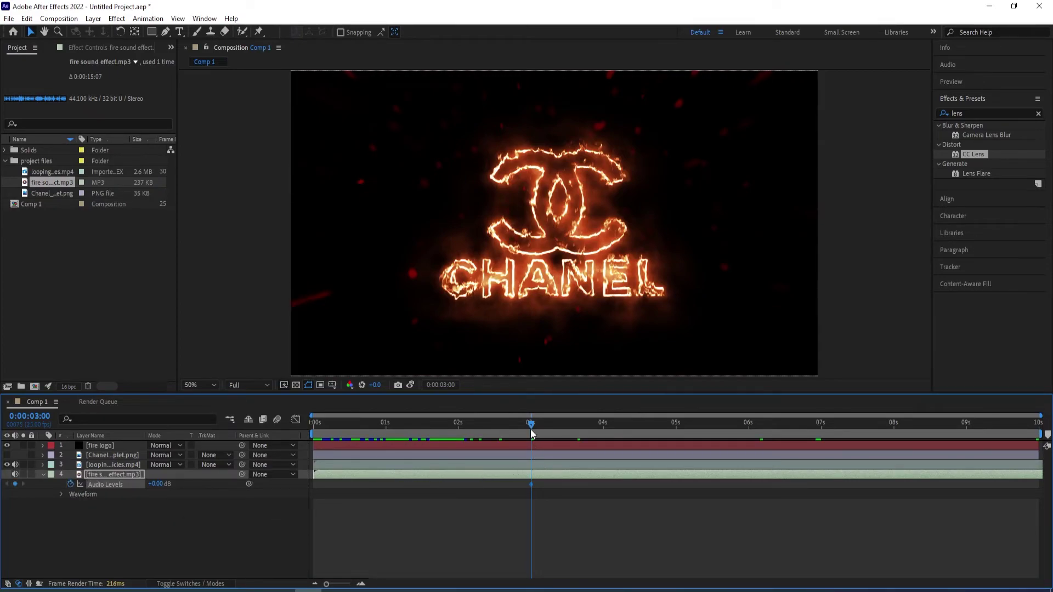
{"action": "left_click_drag", "start_coordinate": [530, 423], "coordinate": [313, 431]}
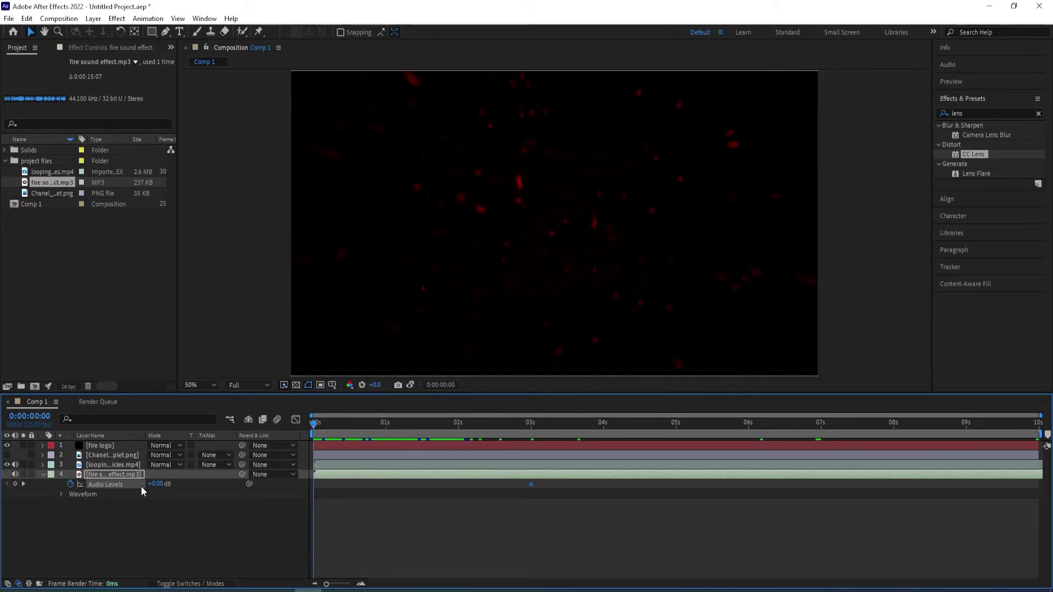
{"action": "type", "text": "-15"}
{"action": "left_click_drag", "start_coordinate": [315, 430], "coordinate": [821, 445]}
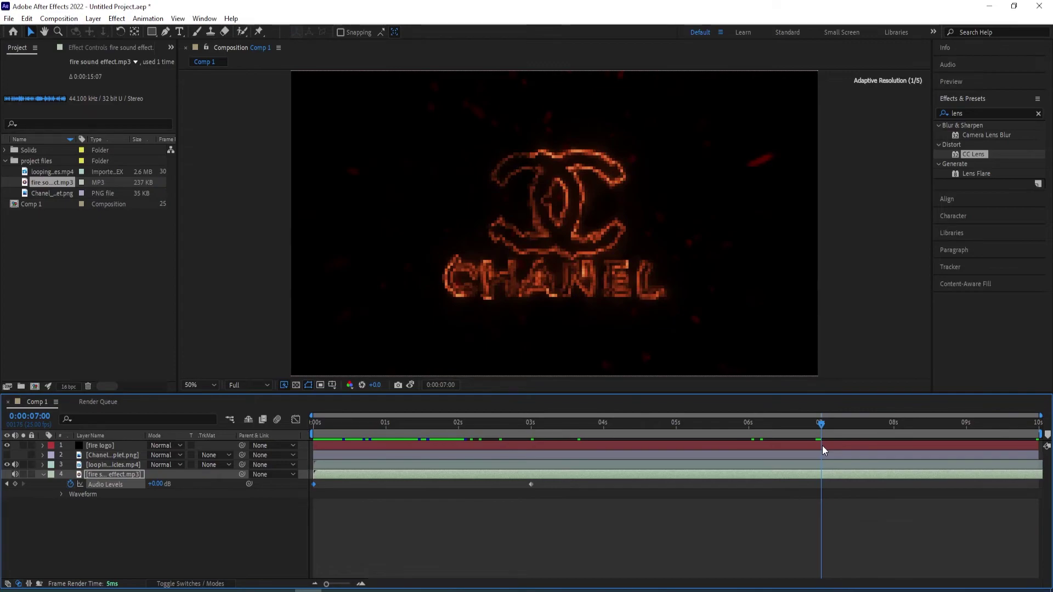
{"action": "left_click", "coordinate": [165, 491]}
{"action": "left_click", "coordinate": [16, 484]}
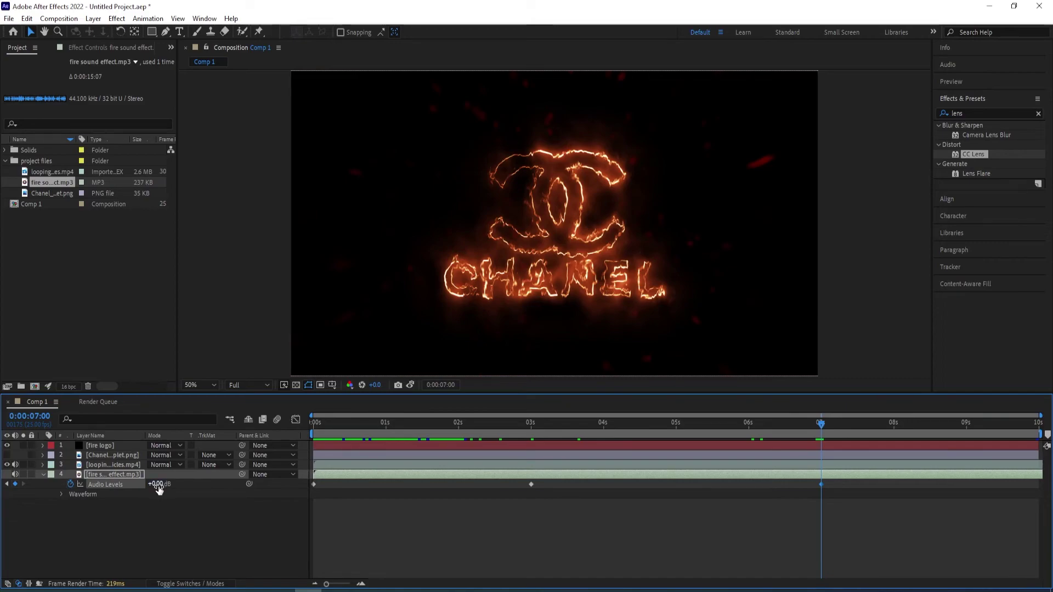
- Set Audio Levels to -15 dB at the last frame, then preview the animation with sound
{"action": "key", "text": "space"}
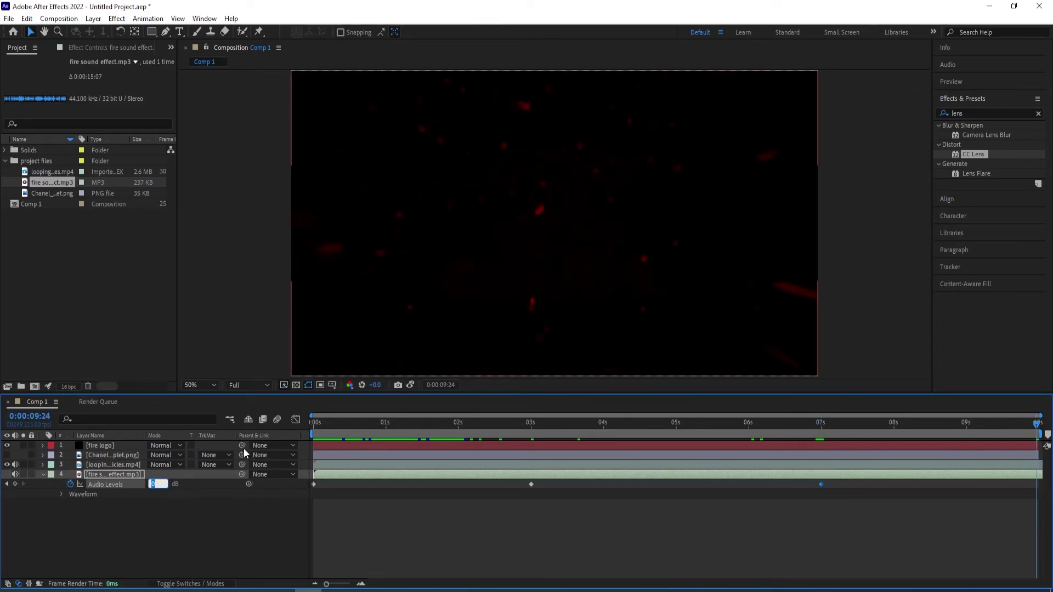
{"action": "type", "text": "-15"}
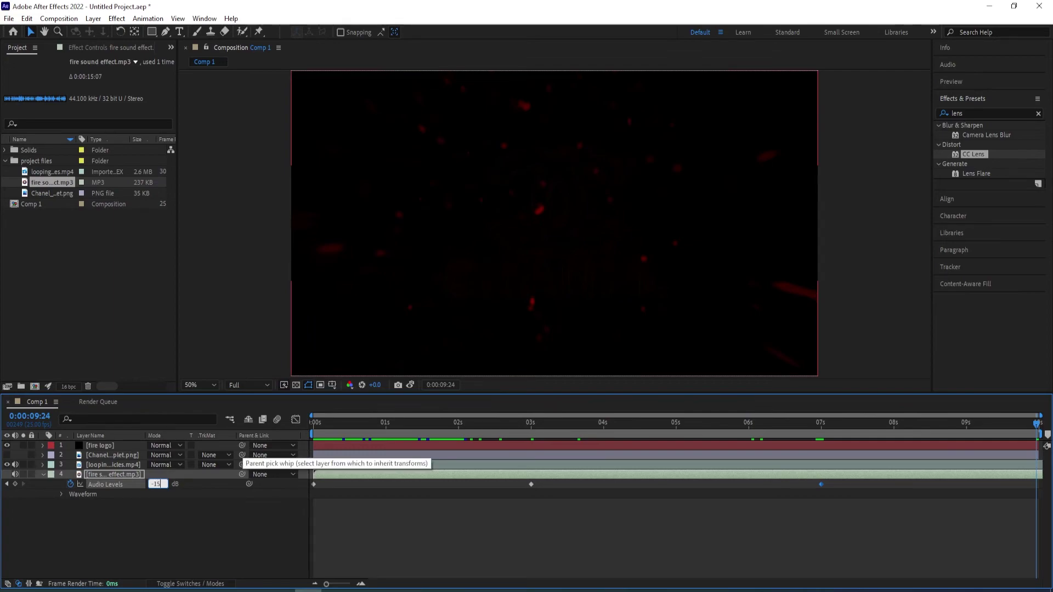
{"action": "key", "text": "Return"}
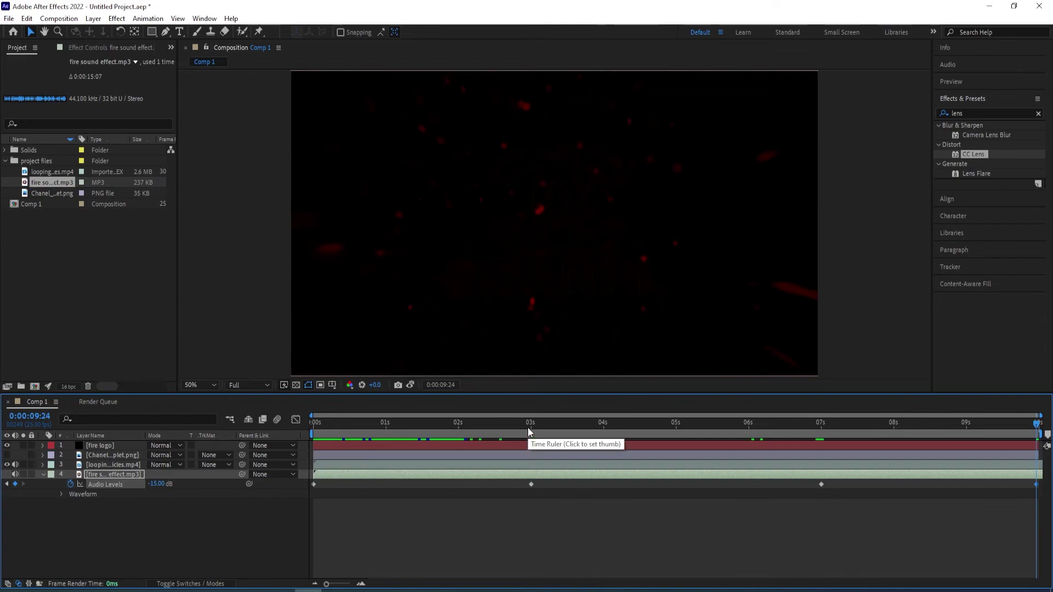
{"action": "left_click_drag", "start_coordinate": [522, 426], "coordinate": [306, 439]}
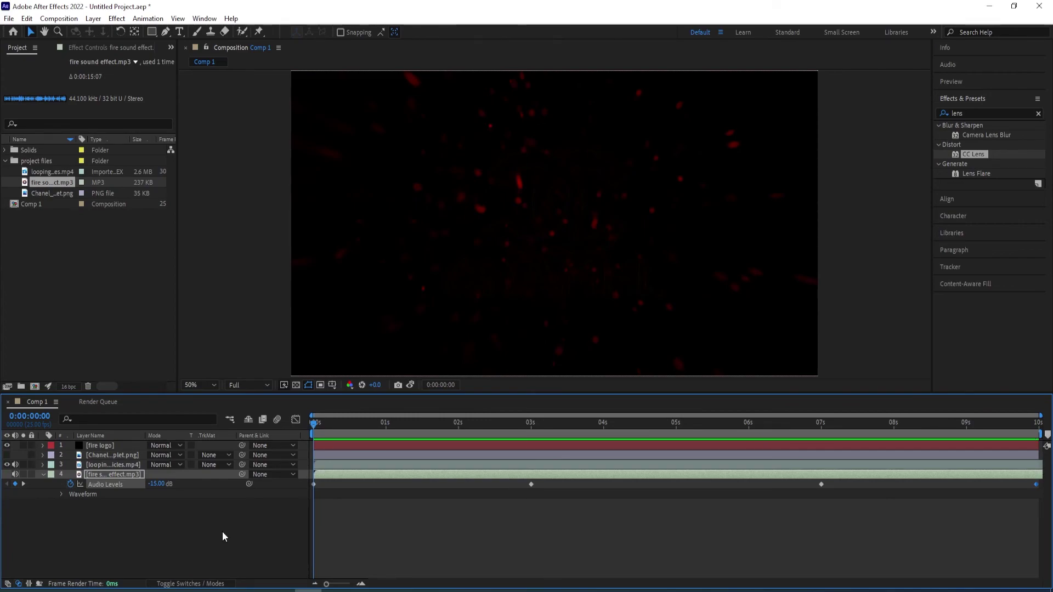
{"action": "key", "text": "space"}
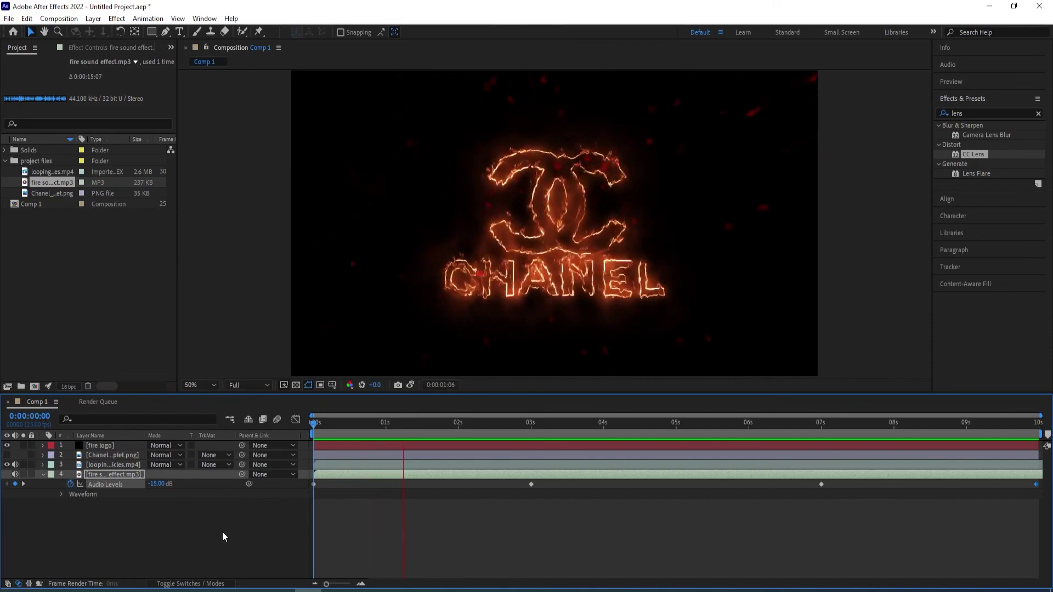